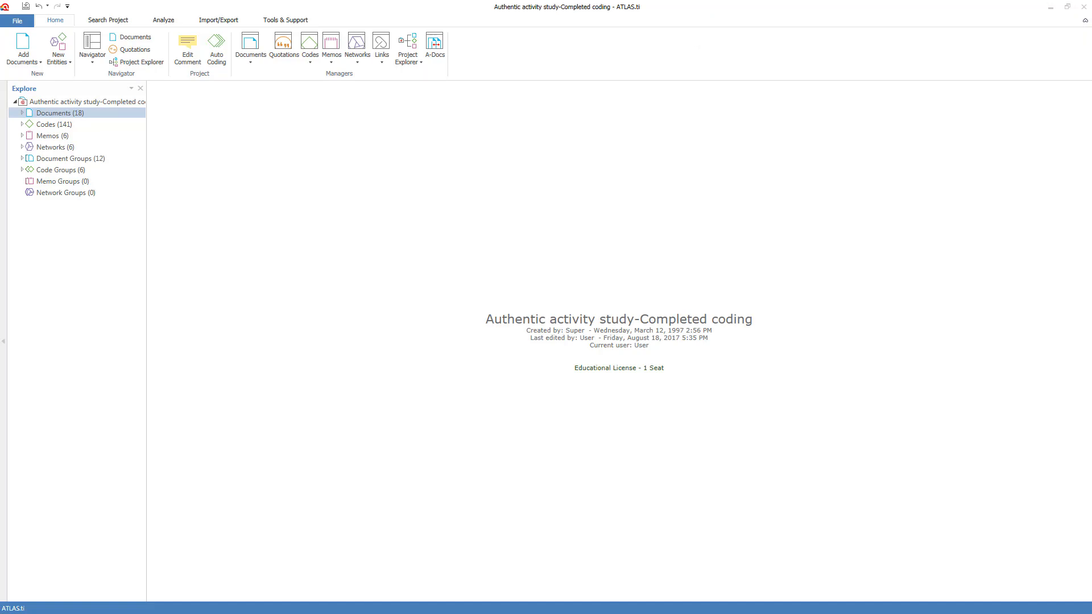
Step: Open document S1kbach and create a free quotation from the last two sentences of the answer to "Did the whole group feel that way?"
{"action": "left_click", "coordinate": [21, 113]}
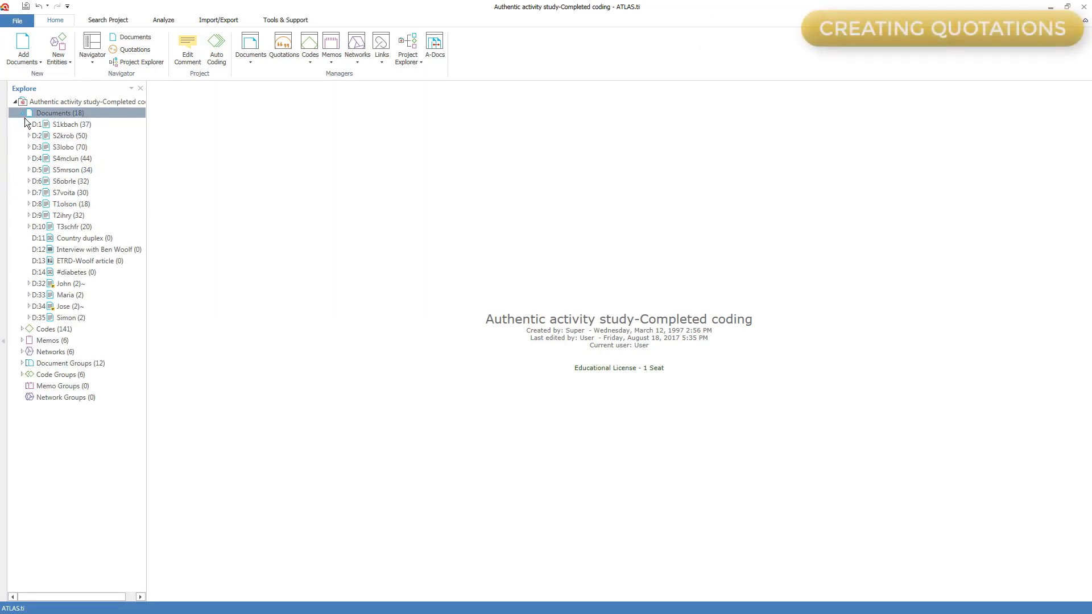
{"action": "double_click", "coordinate": [57, 125]}
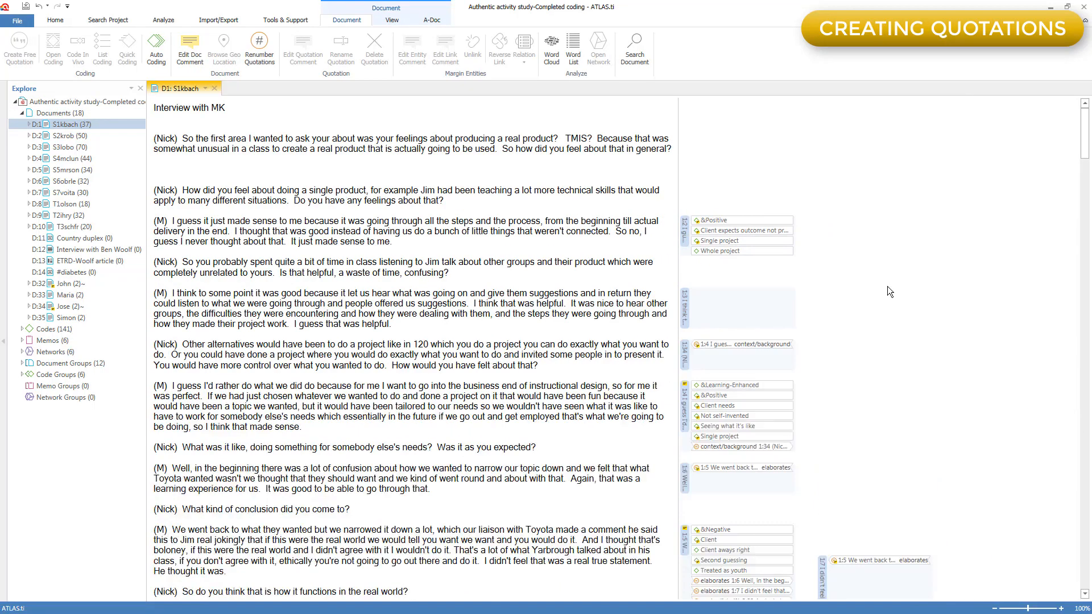
{"action": "scroll", "coordinate": [887, 285], "scroll_direction": "down", "scroll_amount": 3}
{"action": "scroll", "coordinate": [890, 294], "scroll_direction": "down", "scroll_amount": 20}
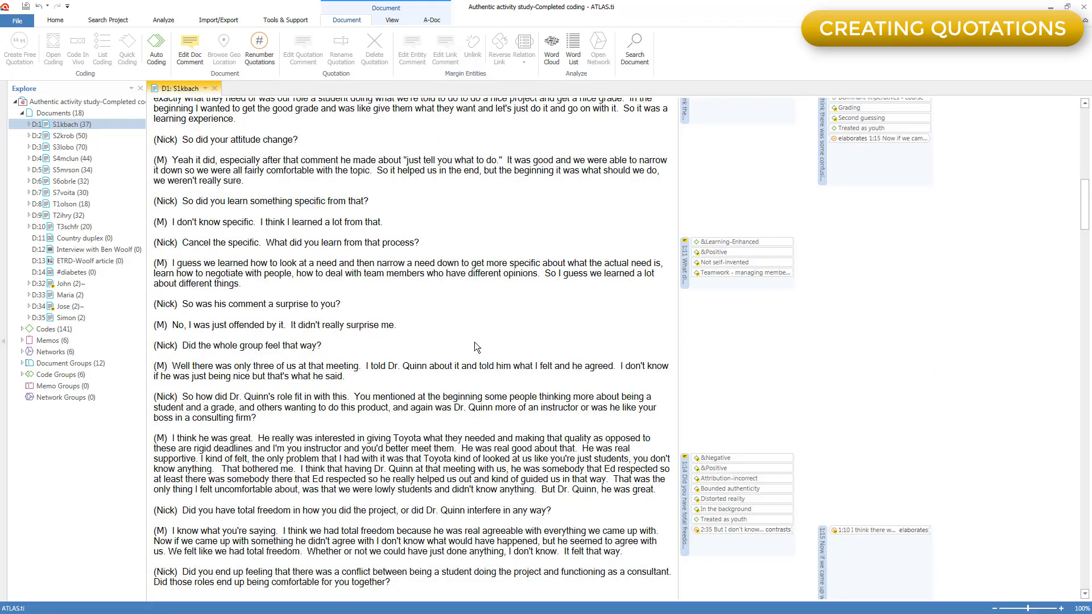
{"action": "mouse_move", "coordinate": [365, 366]}
{"action": "left_mouse_down"}
{"action": "mouse_move", "coordinate": [347, 377]}
{"action": "mouse_move", "coordinate": [614, 367]}
{"action": "mouse_move", "coordinate": [188, 385]}
{"action": "mouse_move", "coordinate": [349, 376]}
{"action": "left_mouse_up"}
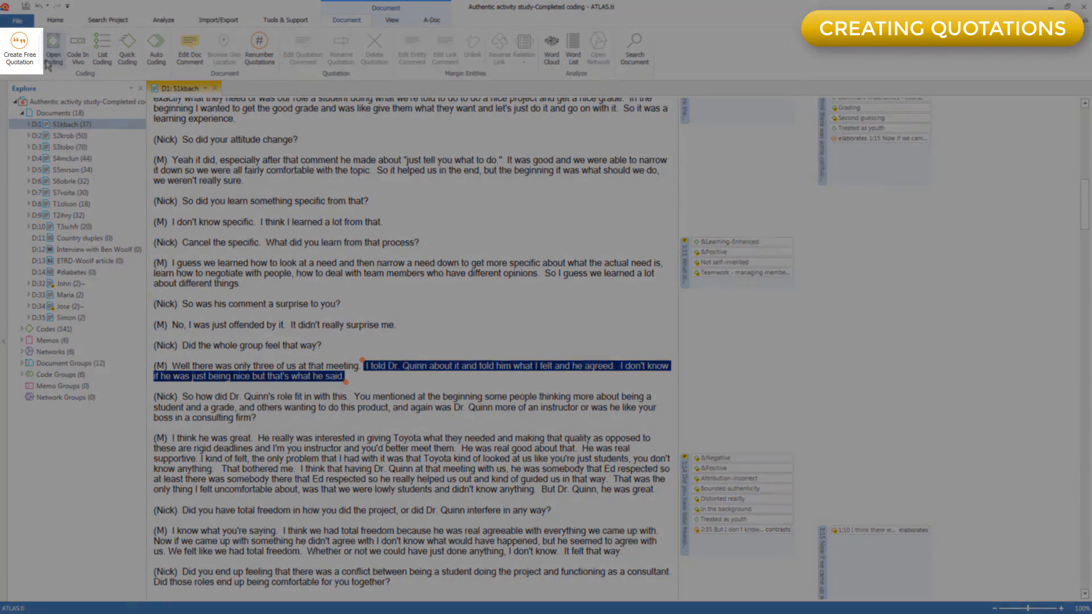
{"action": "left_click", "coordinate": [23, 51]}
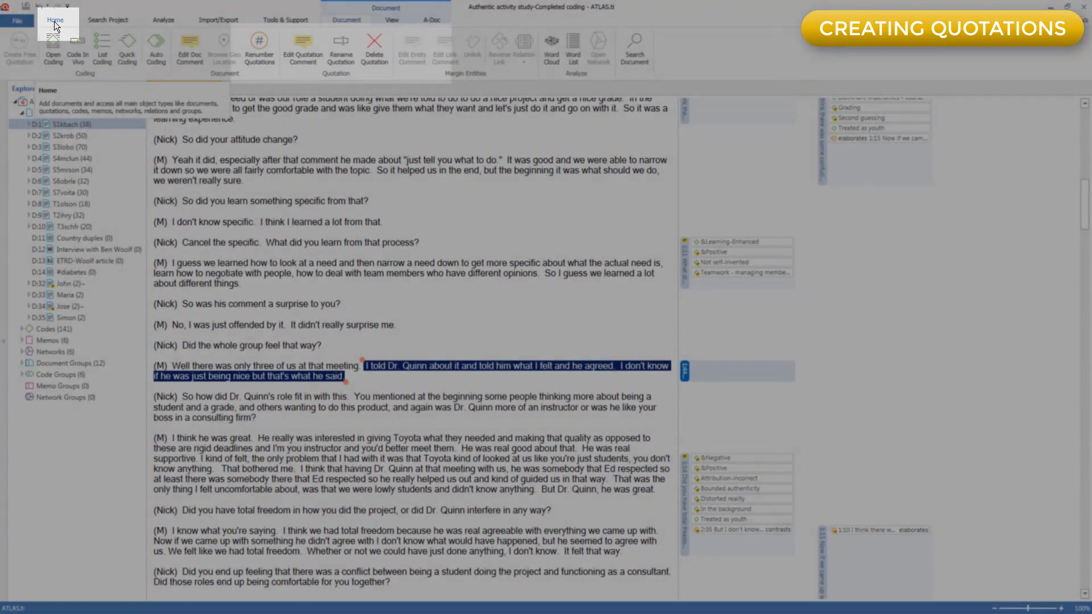
Step: Open the Quotation Manager and select quotation 1:44 to preview its content
{"action": "left_click", "coordinate": [55, 20]}
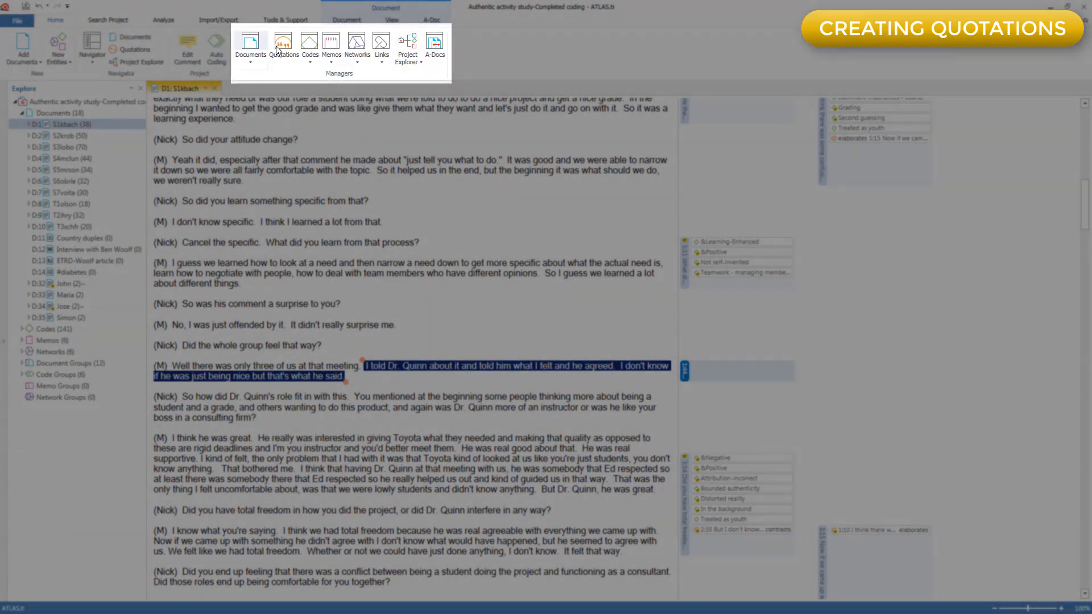
{"action": "left_click", "coordinate": [288, 43]}
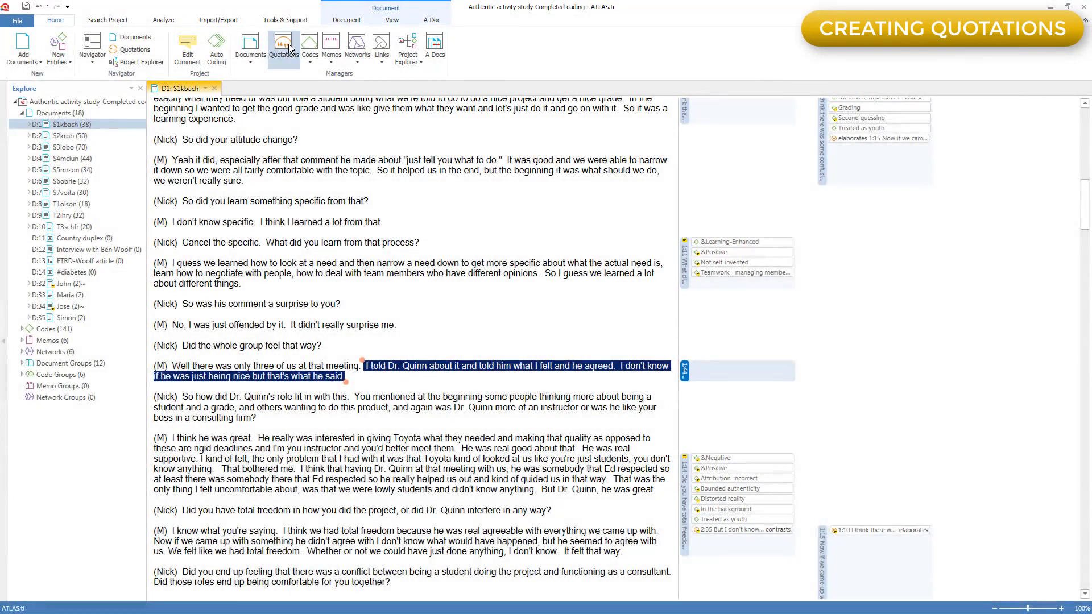
{"action": "left_click_drag", "start_coordinate": [875, 150], "coordinate": [870, 155]}
{"action": "scroll", "coordinate": [410, 341], "scroll_direction": "up", "scroll_amount": 3}
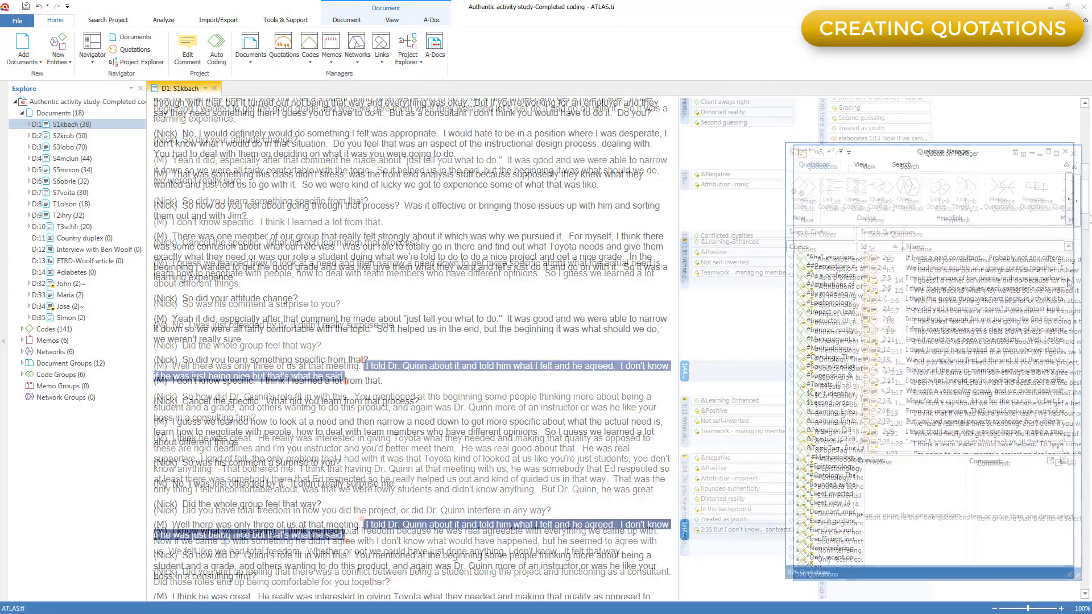
{"action": "left_click_drag", "start_coordinate": [1068, 256], "coordinate": [1068, 304]}
{"action": "scroll", "coordinate": [960, 341], "scroll_direction": "up", "scroll_amount": 10}
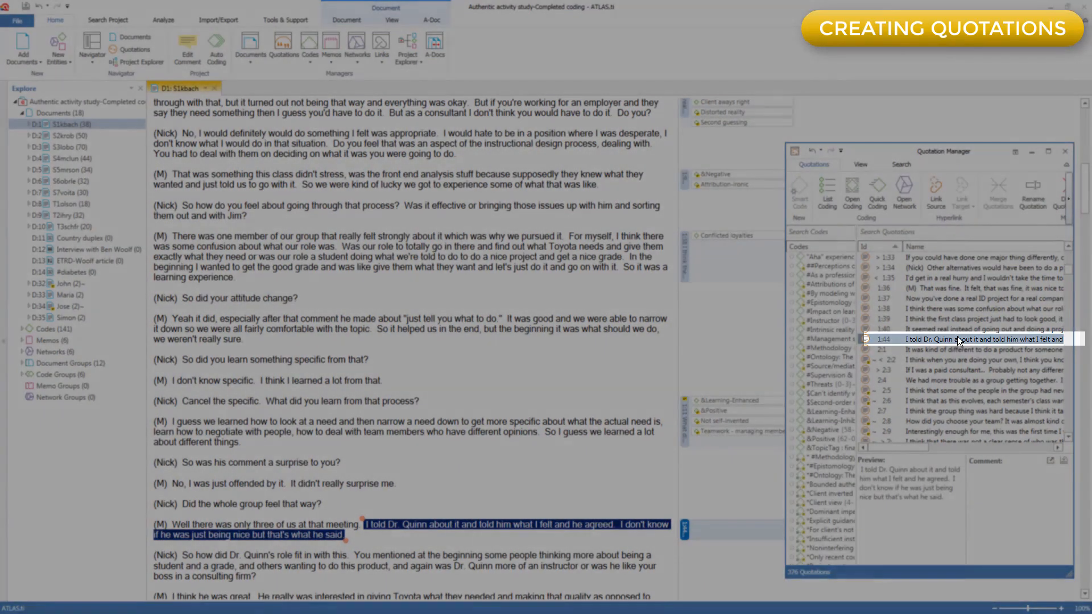
{"action": "left_click", "coordinate": [959, 341]}
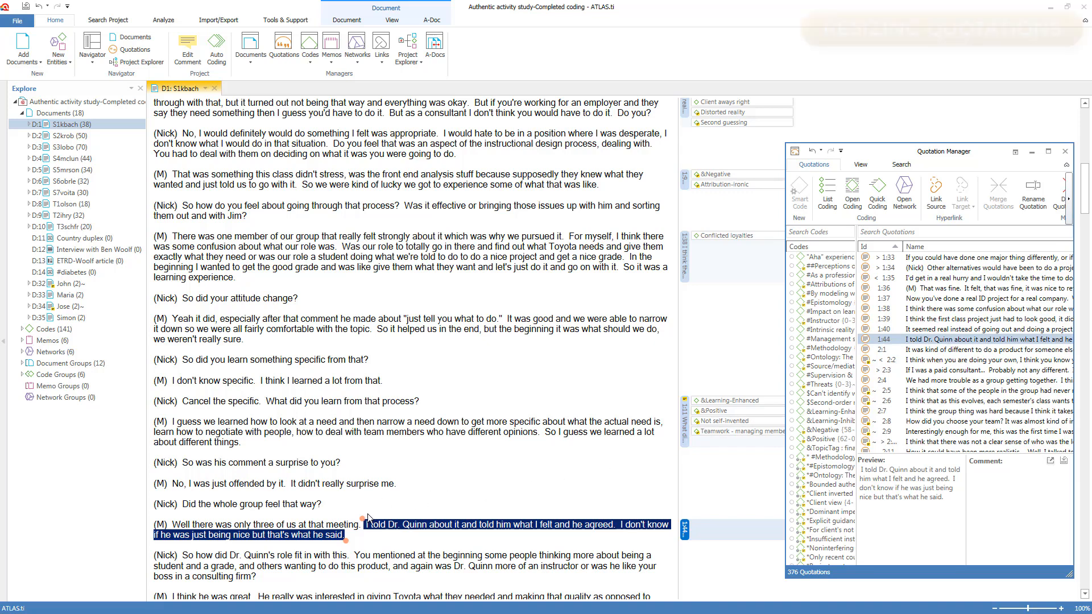
Step: Extend quotation 1:44 backward so it starts at the question "So was his comment a surprise to you?"
{"action": "left_click_drag", "start_coordinate": [363, 519], "coordinate": [148, 458]}
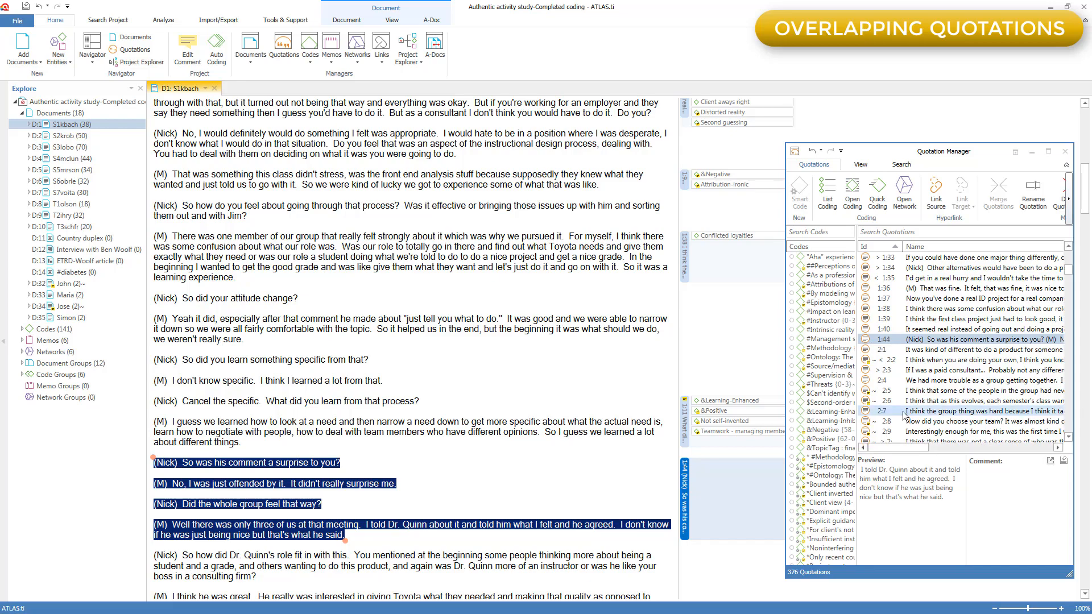
{"action": "left_click", "coordinate": [566, 474]}
Step: Display the overlapping quotations 1:14 and 1:15 in turn, and highlight the paragraph starting "I know what you're saying"
{"action": "scroll", "coordinate": [566, 474], "scroll_direction": "down", "scroll_amount": 10}
{"action": "left_click", "coordinate": [685, 289]}
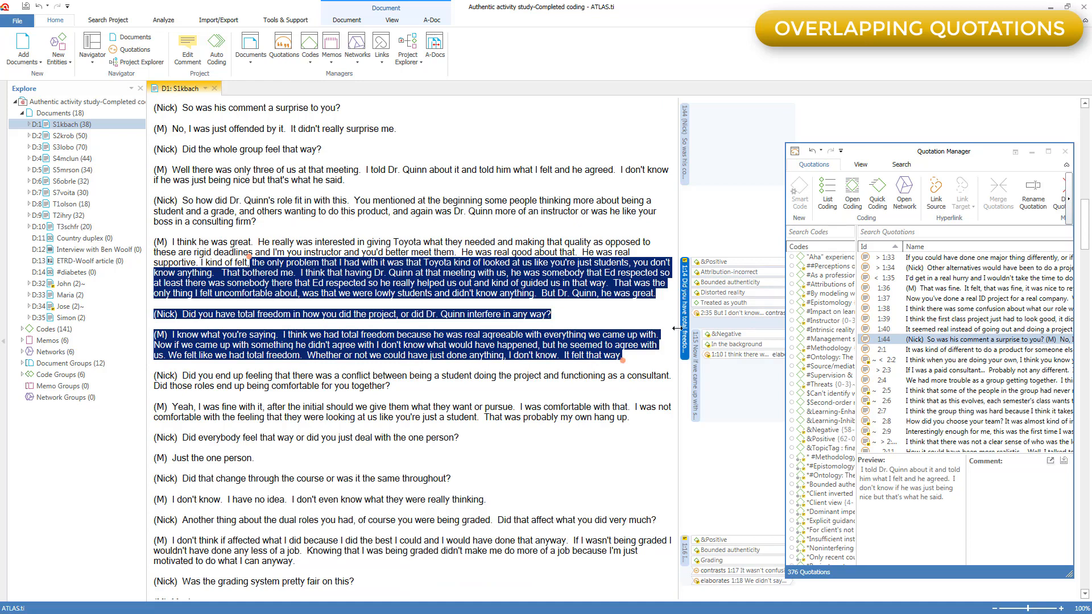
{"action": "left_click", "coordinate": [692, 388]}
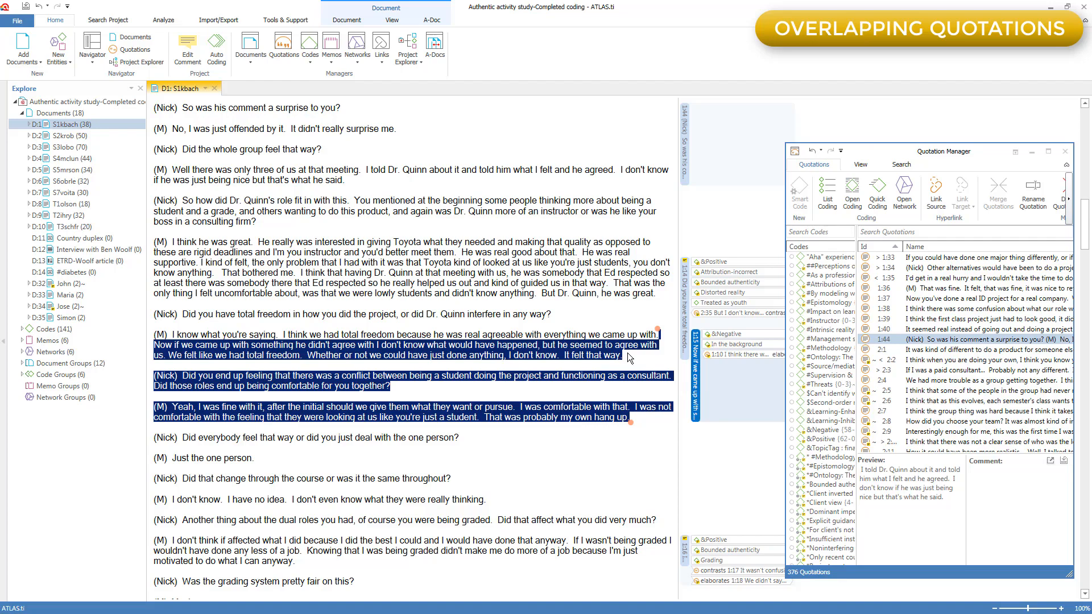
{"action": "left_click_drag", "start_coordinate": [626, 359], "coordinate": [135, 325]}
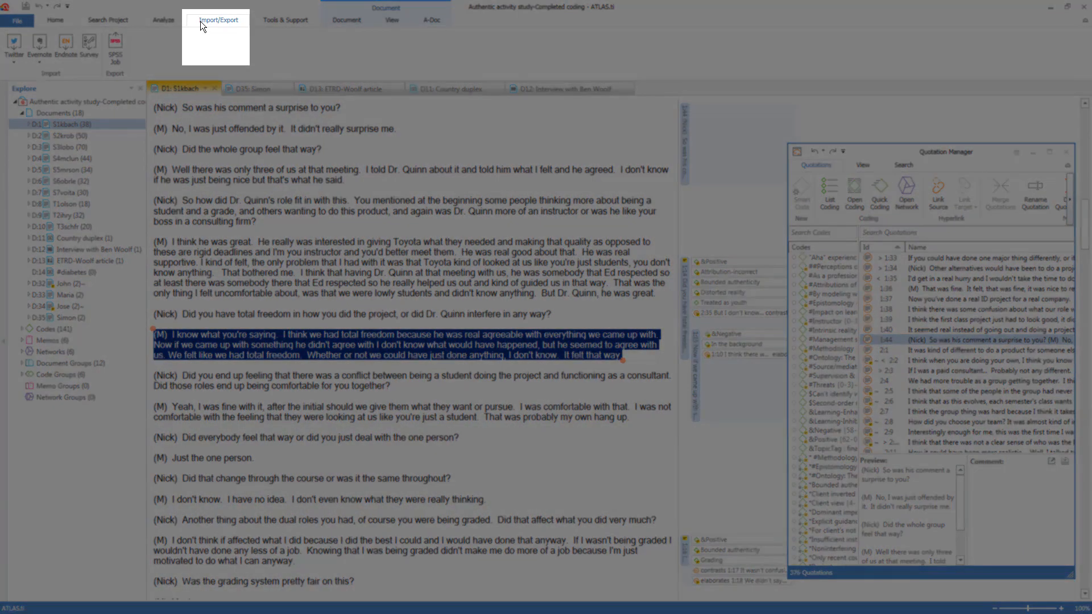
Step: In document D35, display the Qu 1 and Qu 2 quotations and shorten Qu 2 to "none of us can figure out what changed their minds."
{"action": "left_click", "coordinate": [201, 22]}
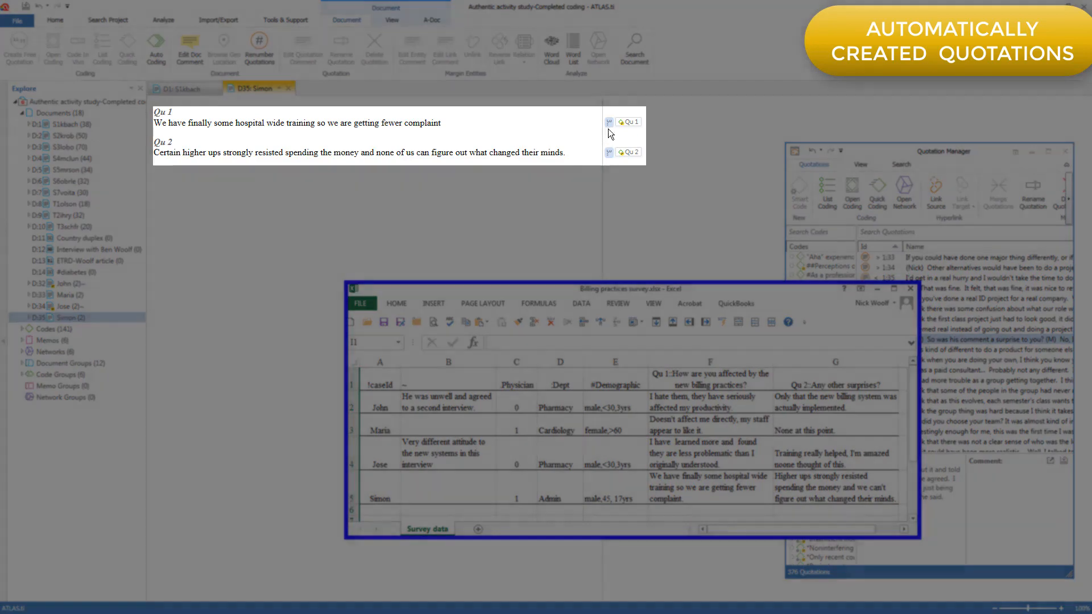
{"action": "left_click", "coordinate": [608, 125]}
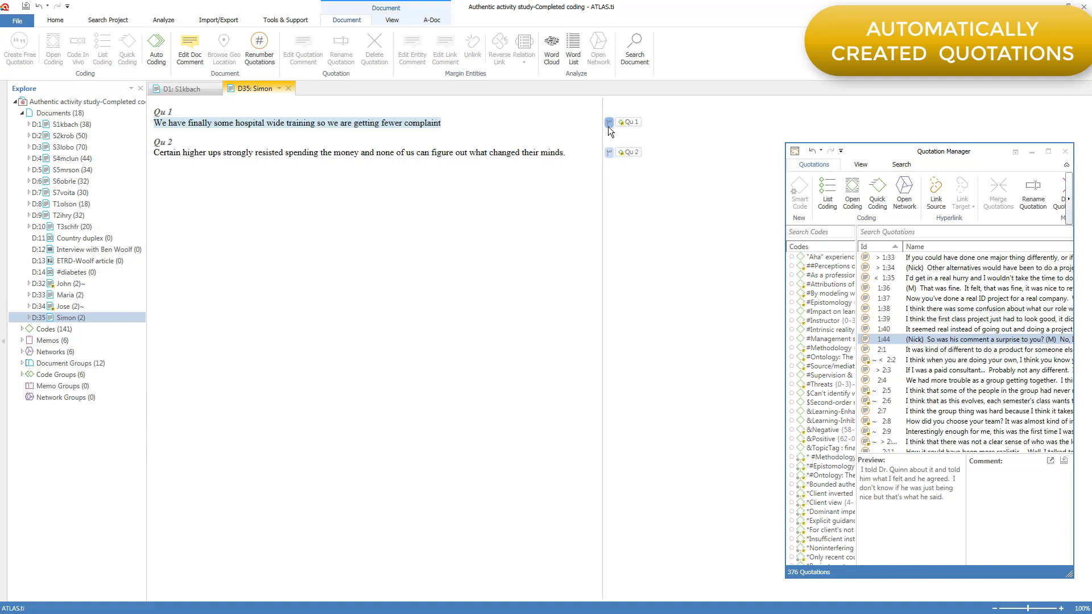
{"action": "left_click", "coordinate": [612, 155]}
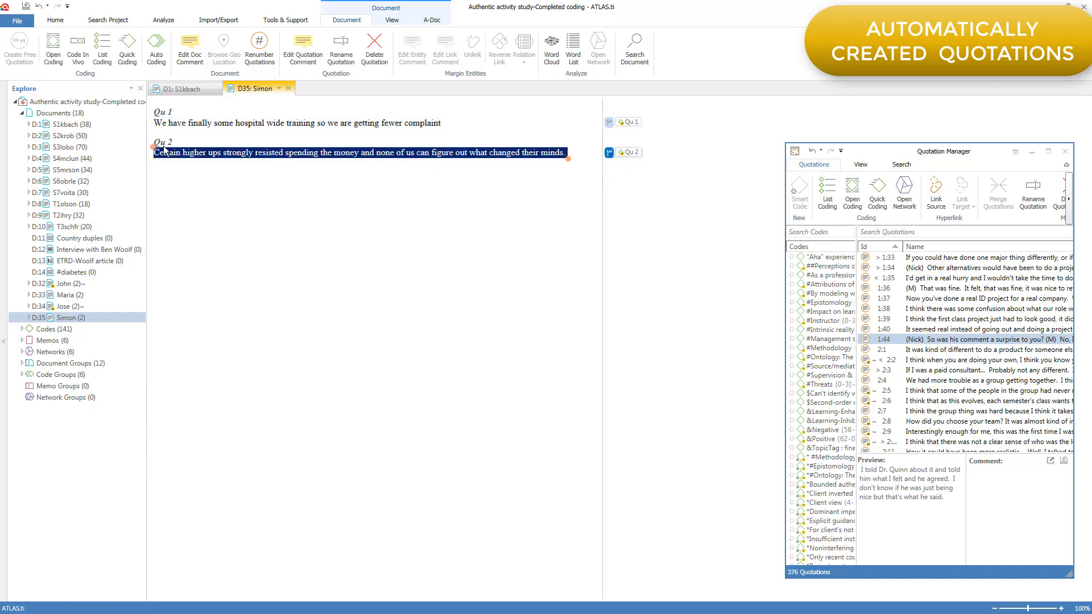
{"action": "left_click_drag", "start_coordinate": [162, 145], "coordinate": [375, 149]}
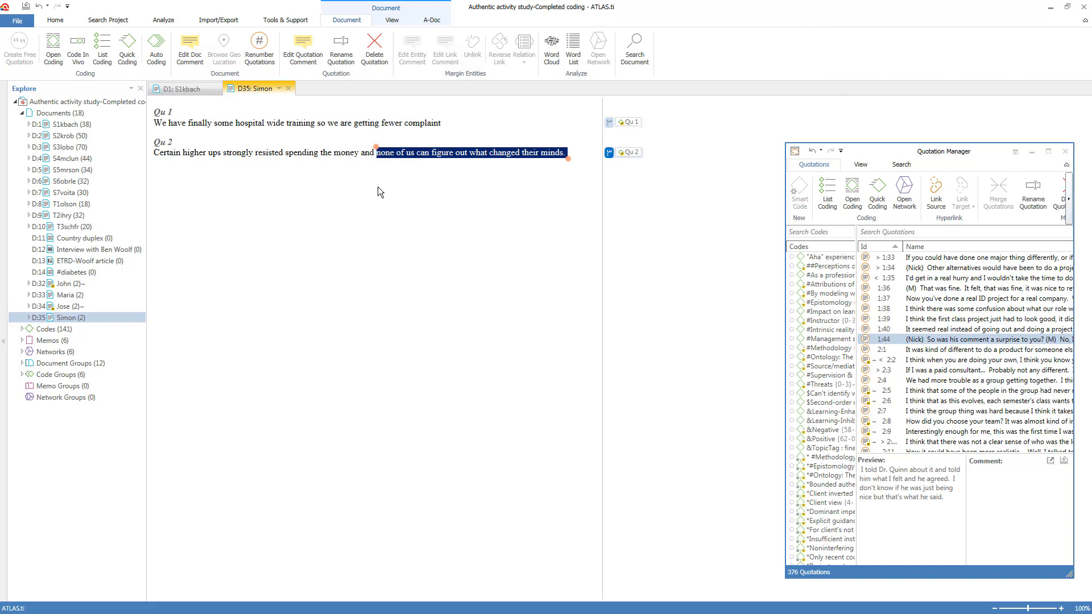
Step: Open the ETRD-Woolf article and select the page 2 passage from "within communities of practice" to "skills in a range of"
{"action": "double_click", "coordinate": [85, 261]}
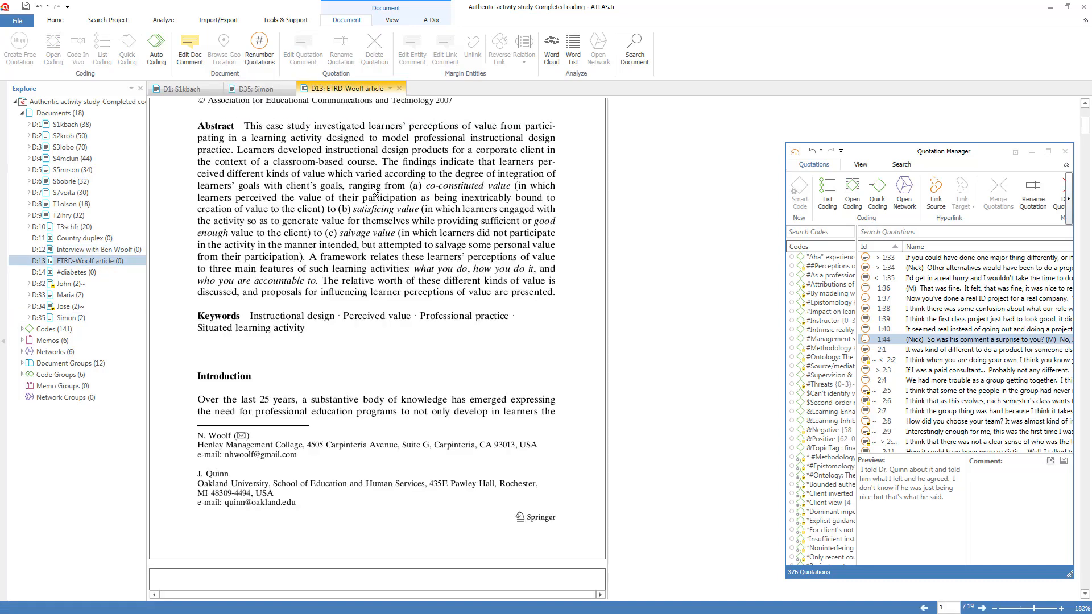
{"action": "scroll", "coordinate": [368, 207], "scroll_direction": "down", "scroll_amount": 10}
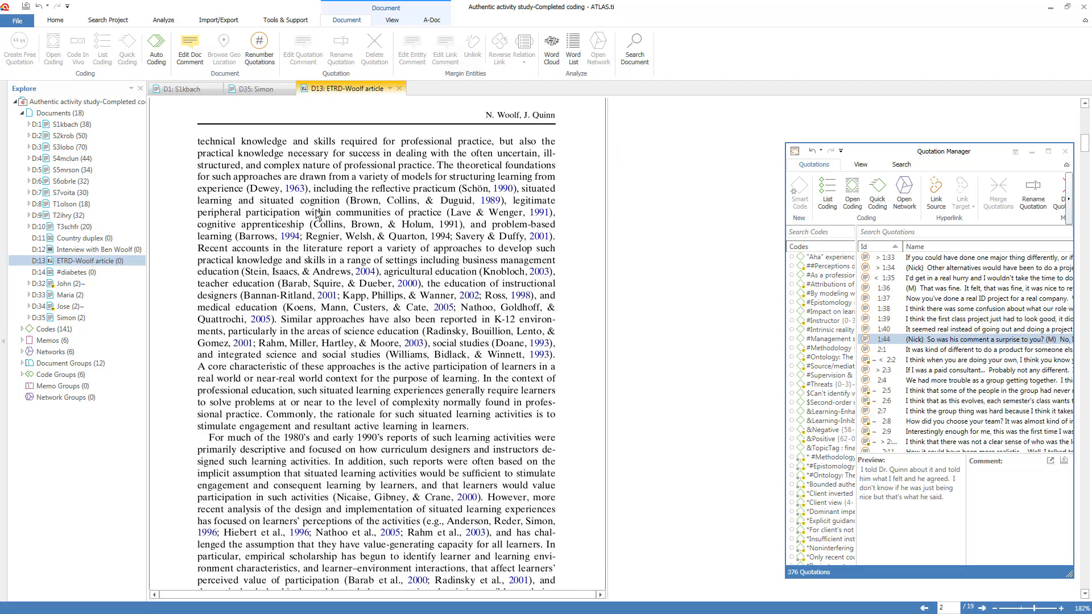
{"action": "left_click_drag", "start_coordinate": [305, 214], "coordinate": [385, 260]}
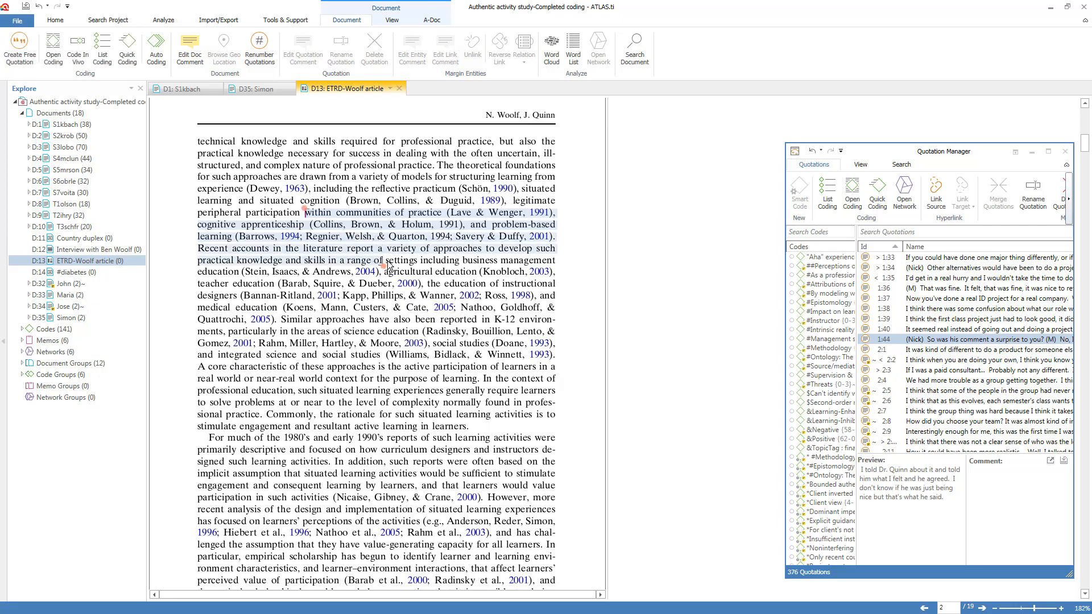
{"action": "scroll", "coordinate": [389, 265], "scroll_direction": "down", "scroll_amount": 2}
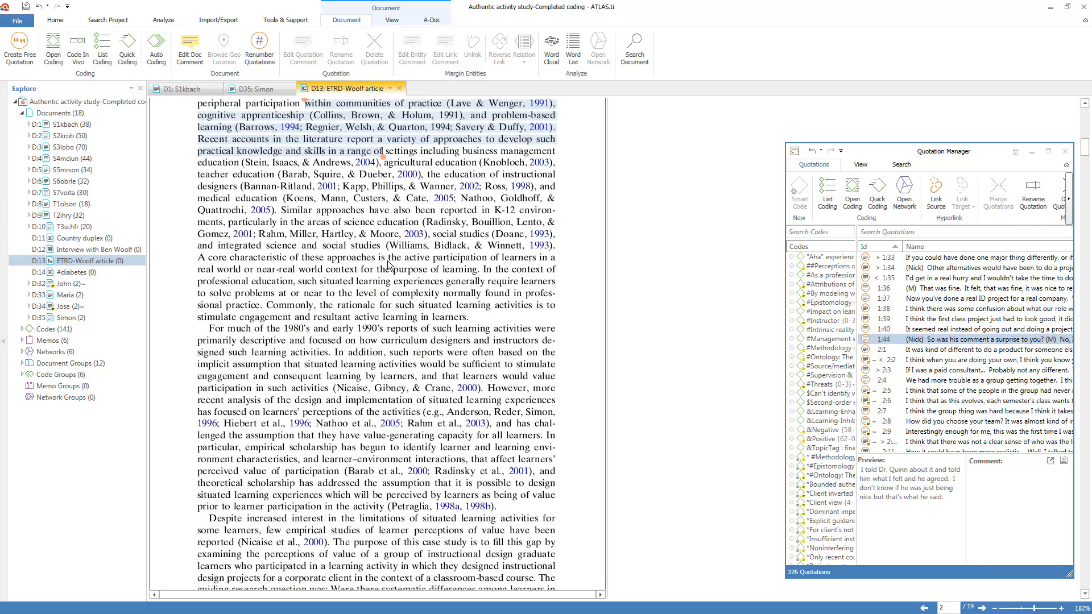
Step: Create a free quotation from the rectangular table area covering the "Who you are accountable to" section on page 7
{"action": "scroll", "coordinate": [389, 264], "scroll_direction": "down", "scroll_amount": 20}
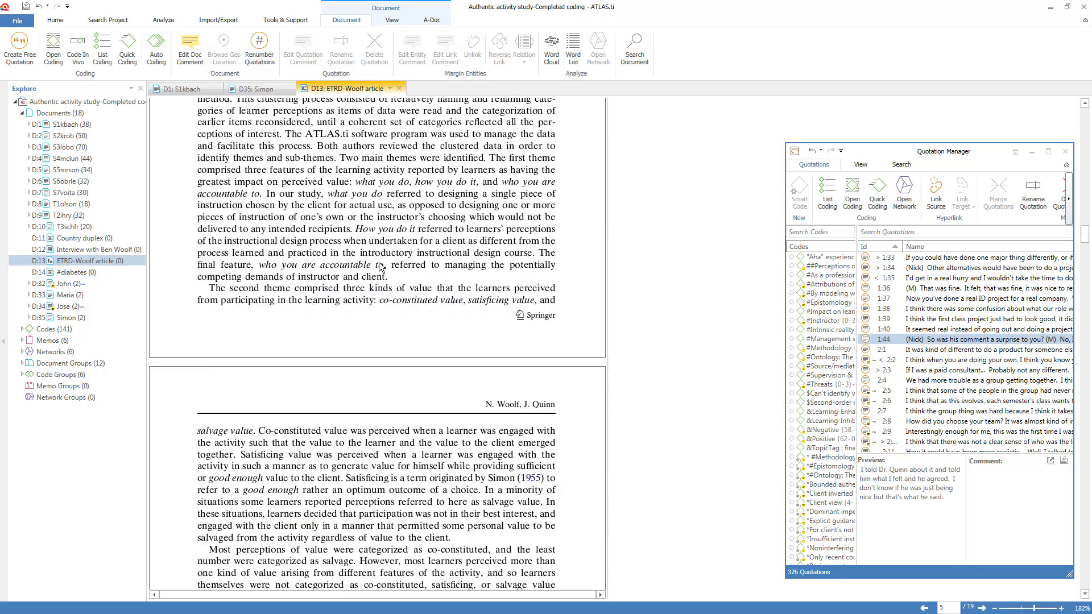
{"action": "scroll", "coordinate": [381, 267], "scroll_direction": "down", "scroll_amount": 15}
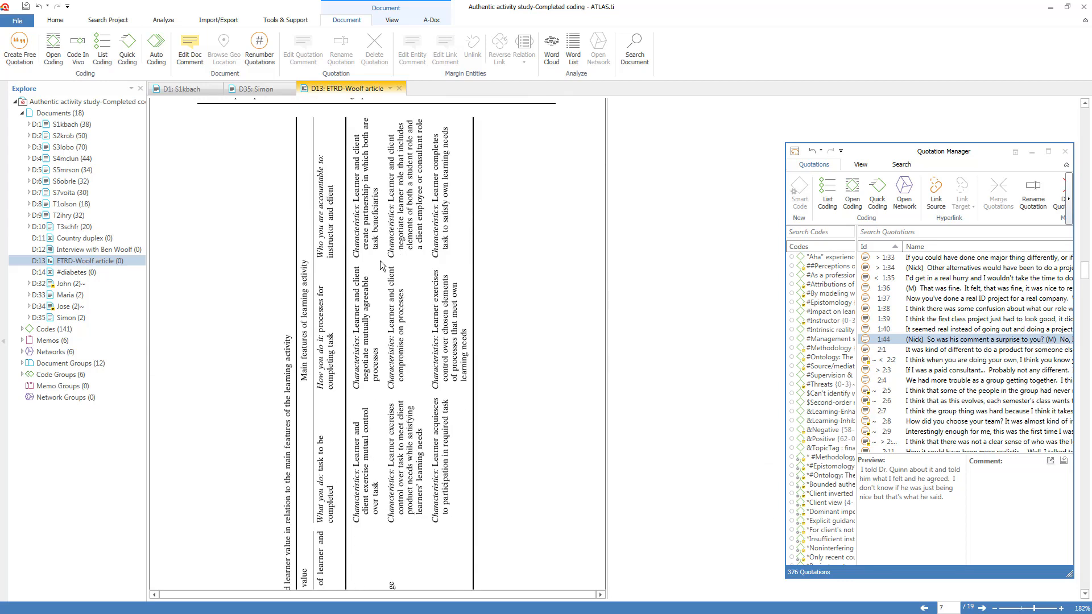
{"action": "left_click_drag", "start_coordinate": [307, 118], "coordinate": [462, 264]}
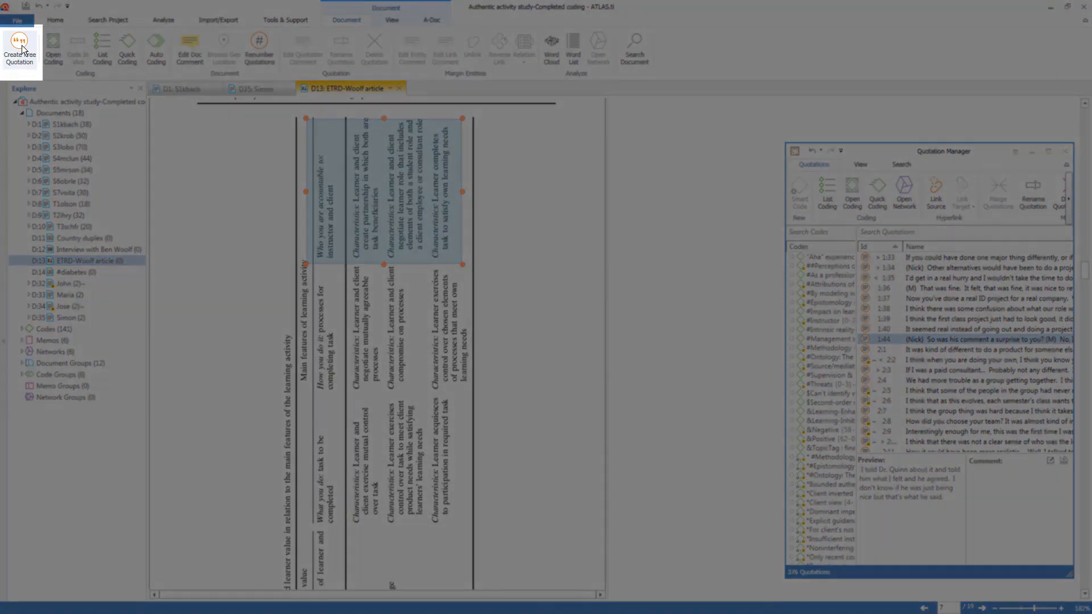
{"action": "left_click", "coordinate": [20, 45]}
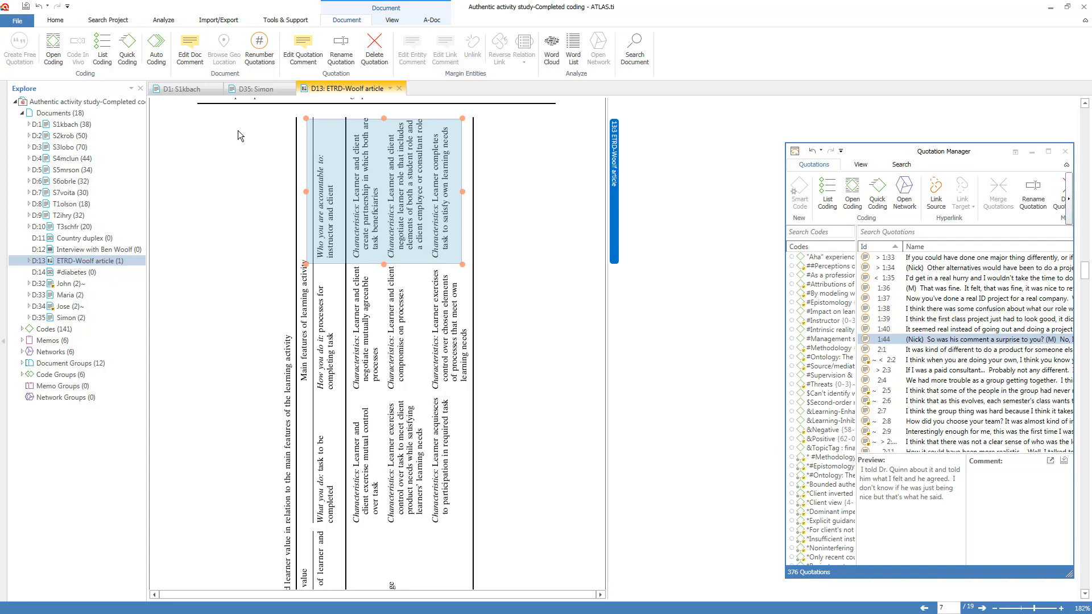
Step: Open the Country duplex image and create a free quotation around the house's upper-right window
{"action": "left_click", "coordinate": [111, 238]}
{"action": "double_click", "coordinate": [110, 243]}
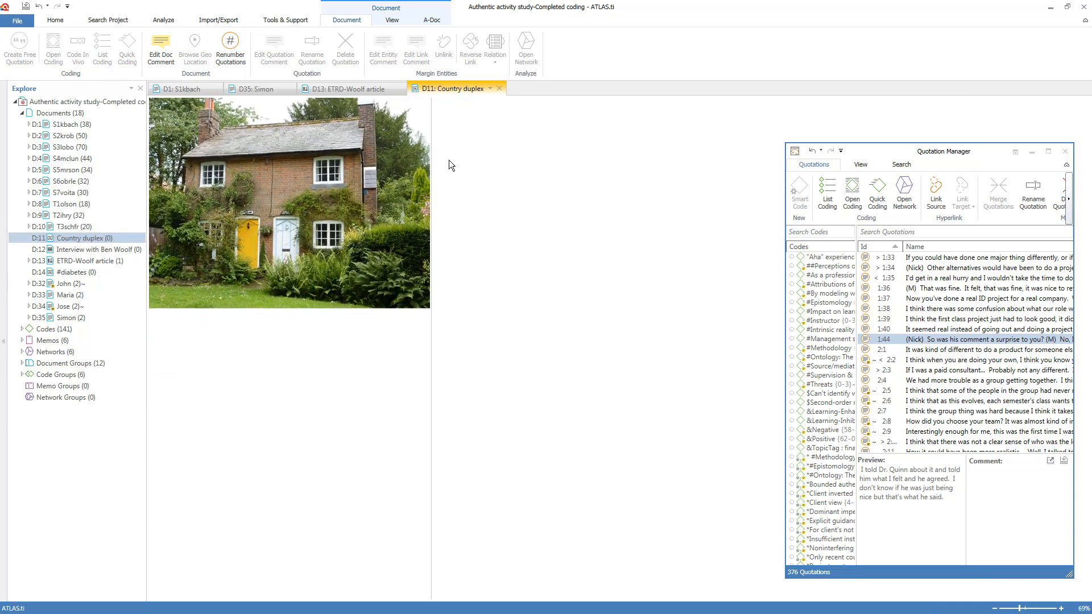
{"action": "left_click_drag", "start_coordinate": [308, 152], "coordinate": [353, 192]}
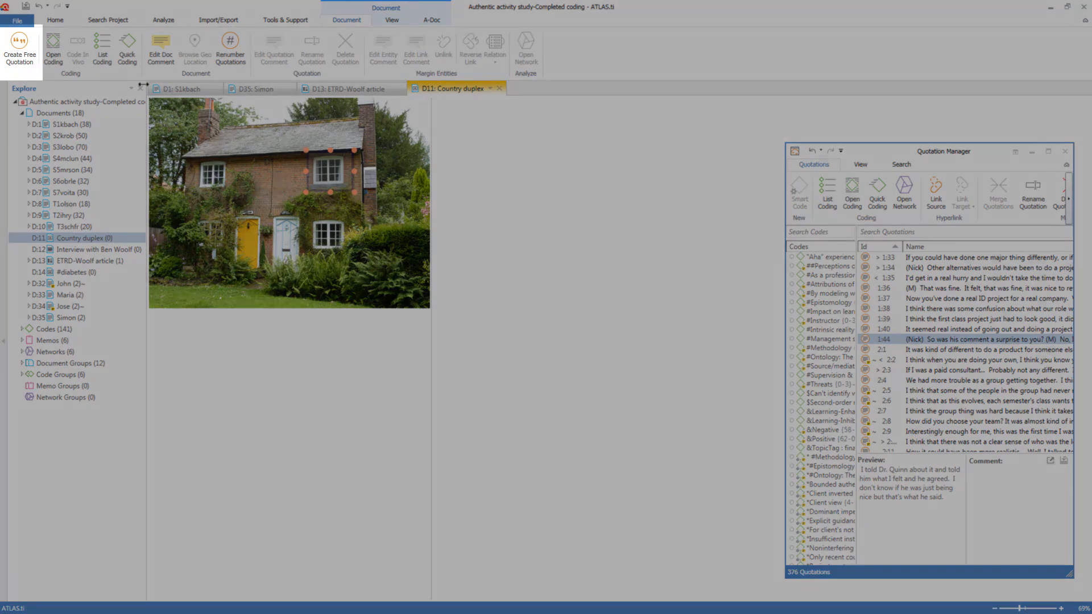
{"action": "left_click", "coordinate": [20, 51]}
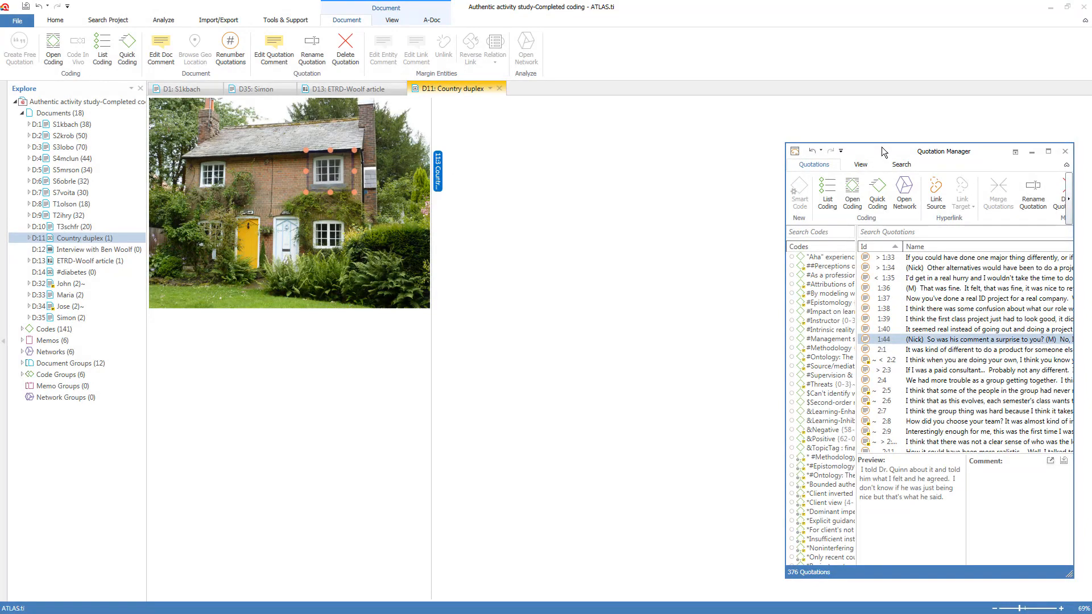
Step: Preview the Country duplex quotation 11:3 in the Quotation Manager, compare it with text quotation 10:18, and reselect 11:3
{"action": "left_click_drag", "start_coordinate": [1067, 270], "coordinate": [1065, 430]}
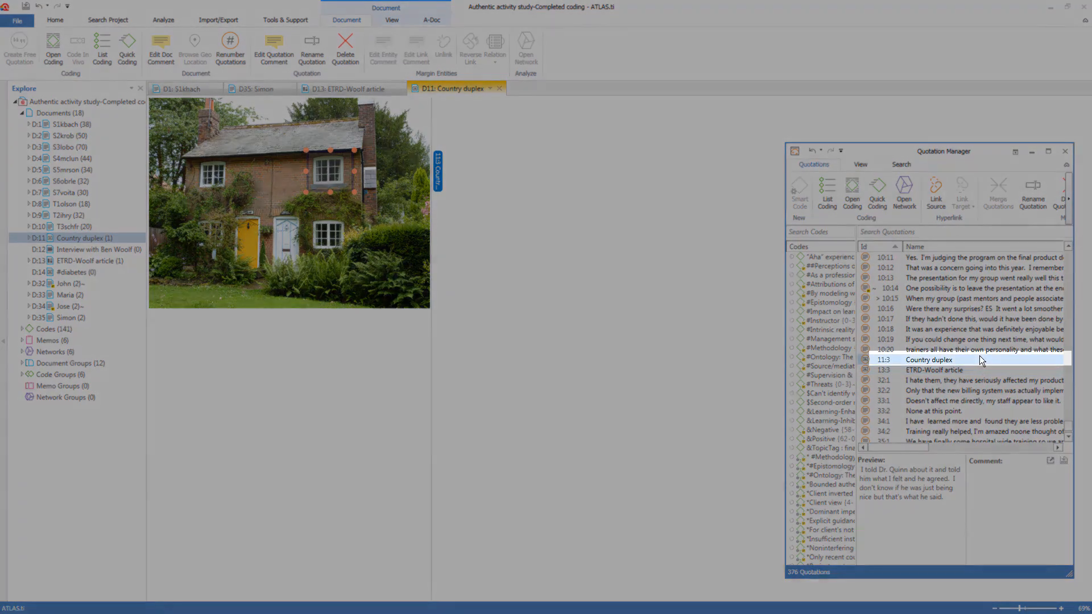
{"action": "left_click", "coordinate": [979, 357]}
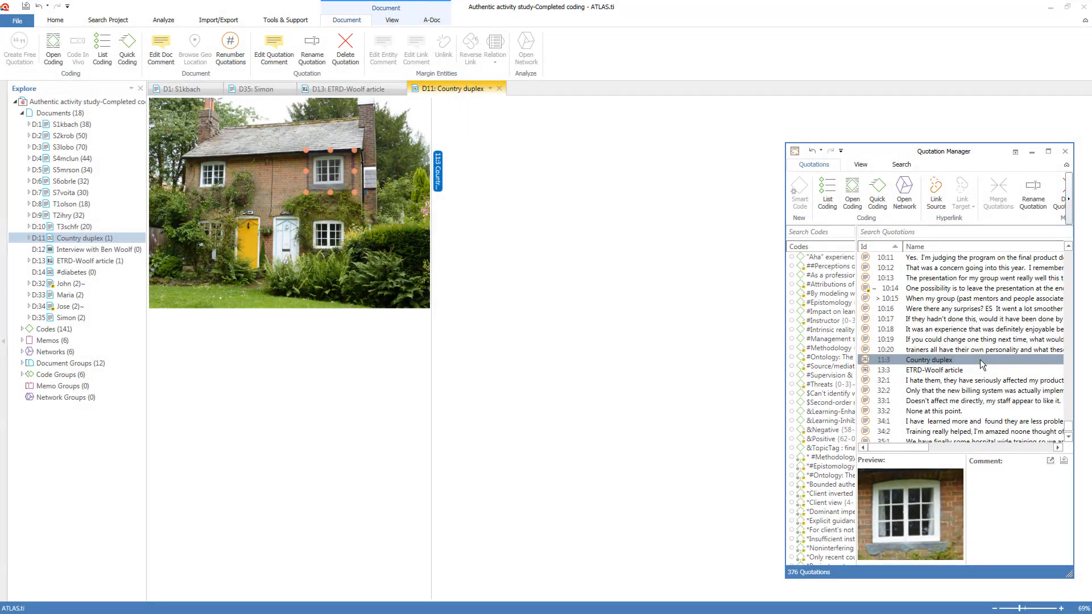
{"action": "left_click", "coordinate": [981, 330]}
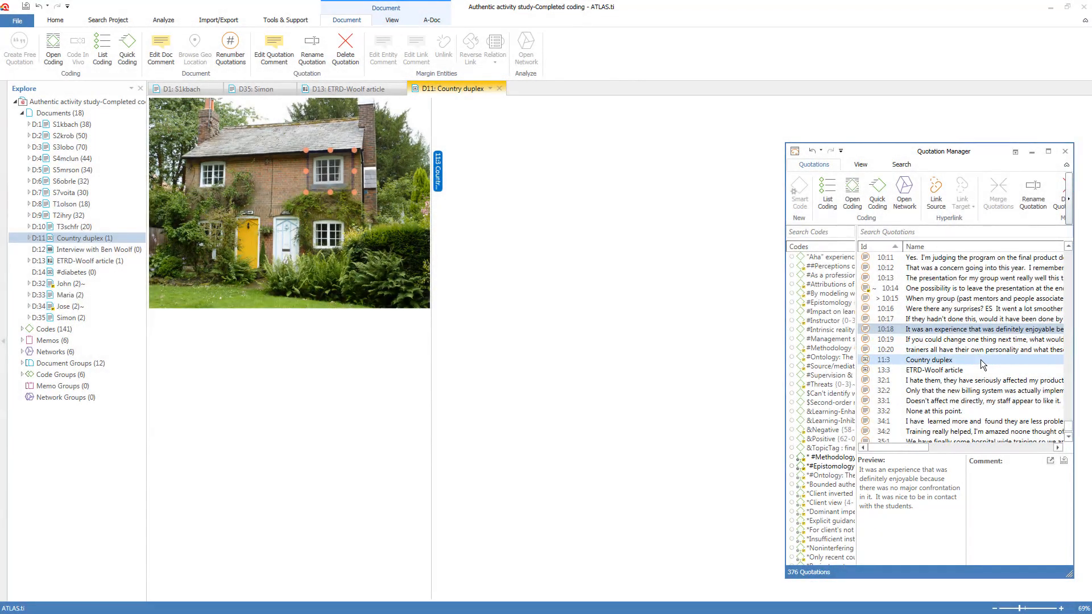
{"action": "left_click", "coordinate": [984, 361]}
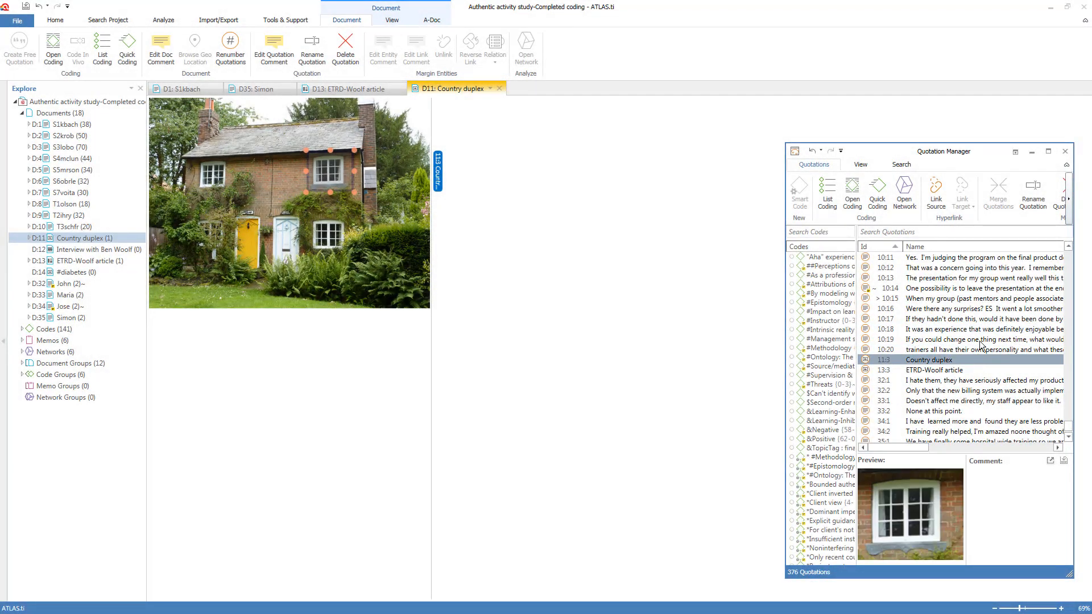
Step: Create a quotations report for only the selected quotation 11:3 with its content and no grouping, and close the report after viewing it
{"action": "left_click", "coordinate": [1070, 199]}
{"action": "left_click", "coordinate": [1070, 199]}
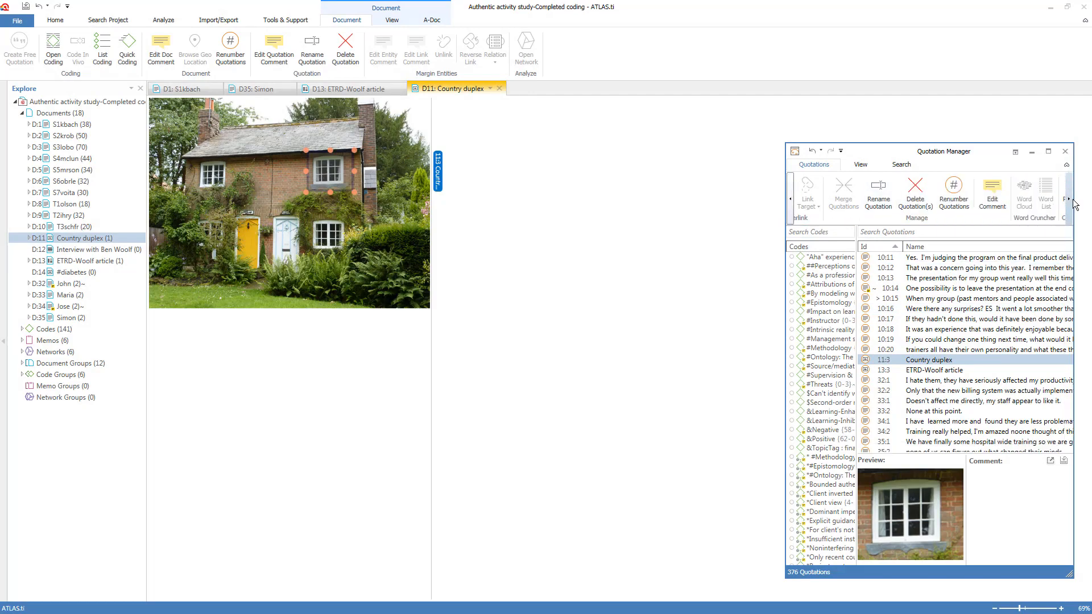
{"action": "left_click", "coordinate": [1059, 190]}
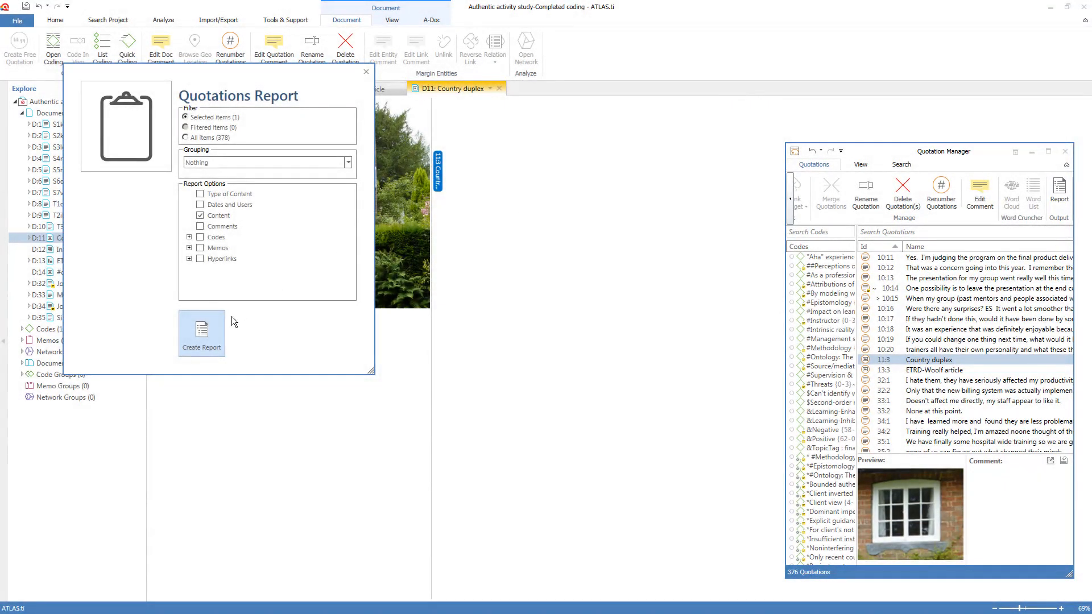
{"action": "left_click", "coordinate": [222, 322]}
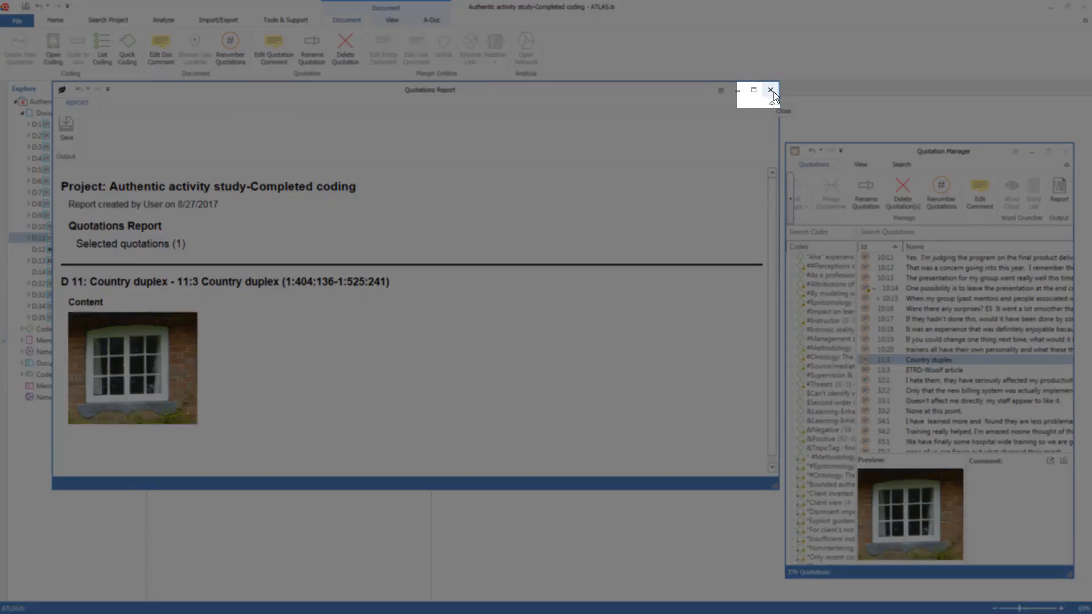
{"action": "left_click", "coordinate": [770, 90]}
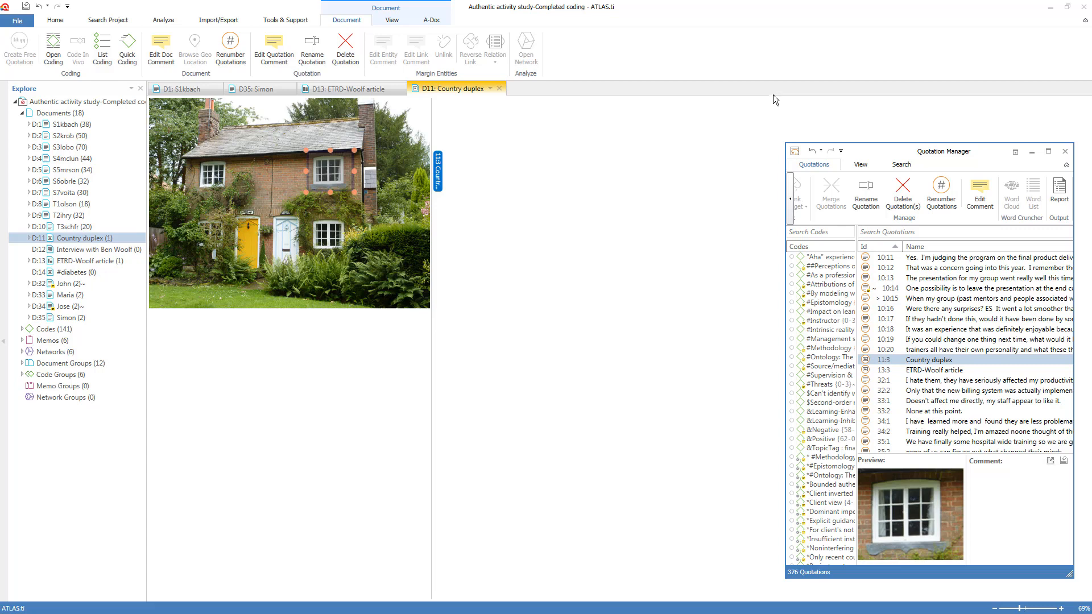
Step: Open the D12 interview video and narrow its timeline view to the range from about 0:27 to 0:50
{"action": "double_click", "coordinate": [94, 250]}
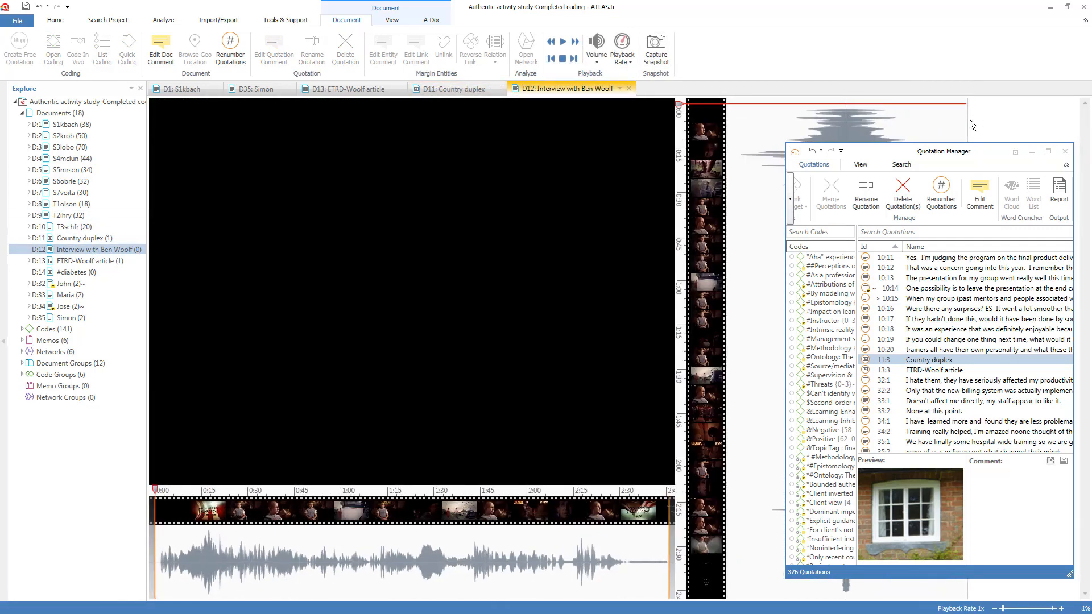
{"action": "mouse_move", "coordinate": [518, 475]}
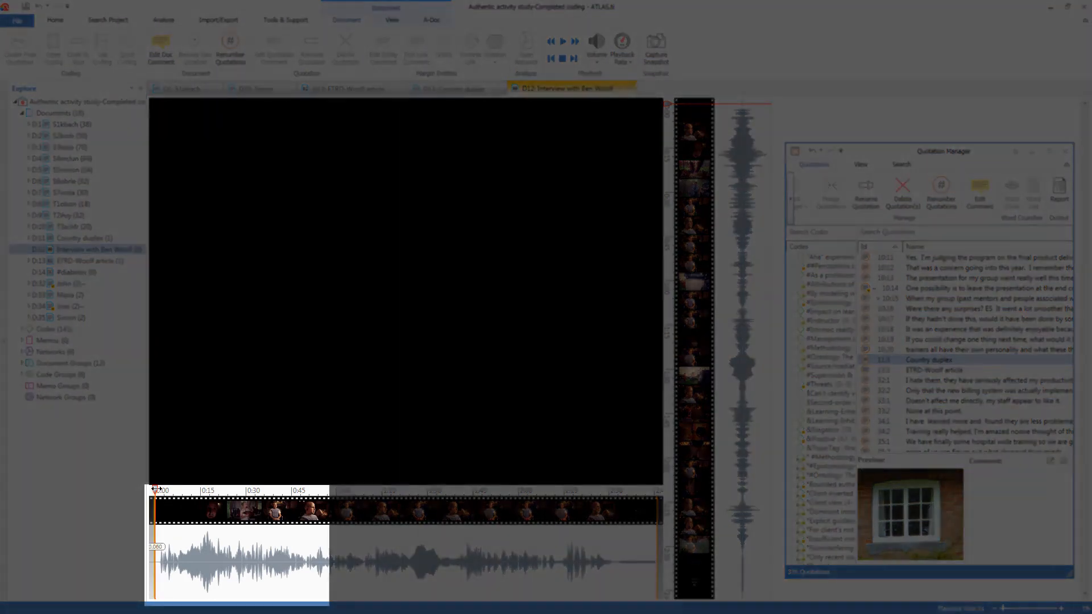
{"action": "left_click_drag", "start_coordinate": [156, 489], "coordinate": [241, 504]}
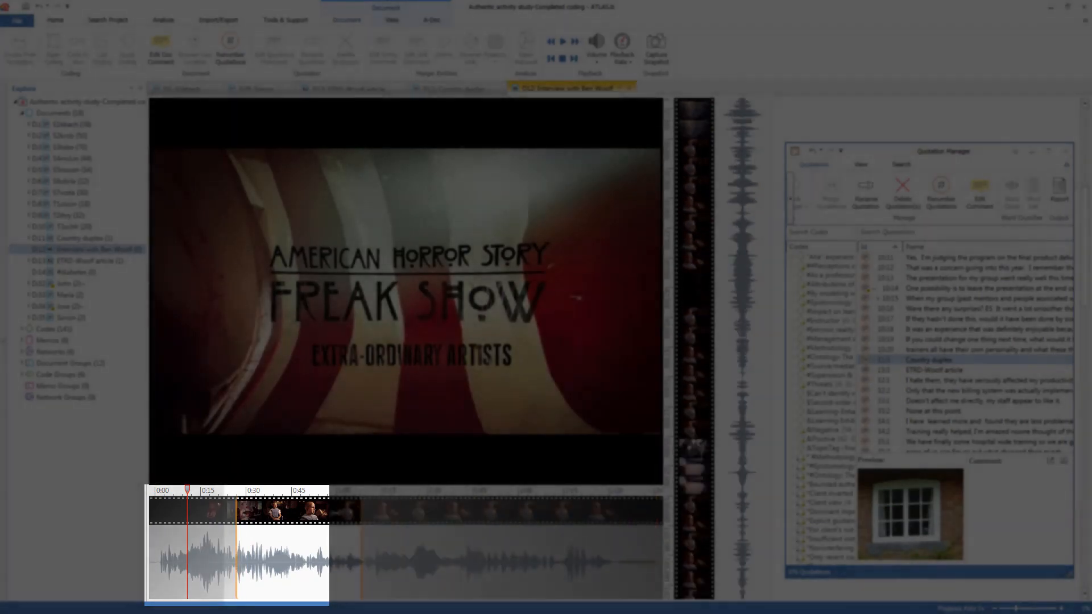
{"action": "left_click", "coordinate": [239, 490]}
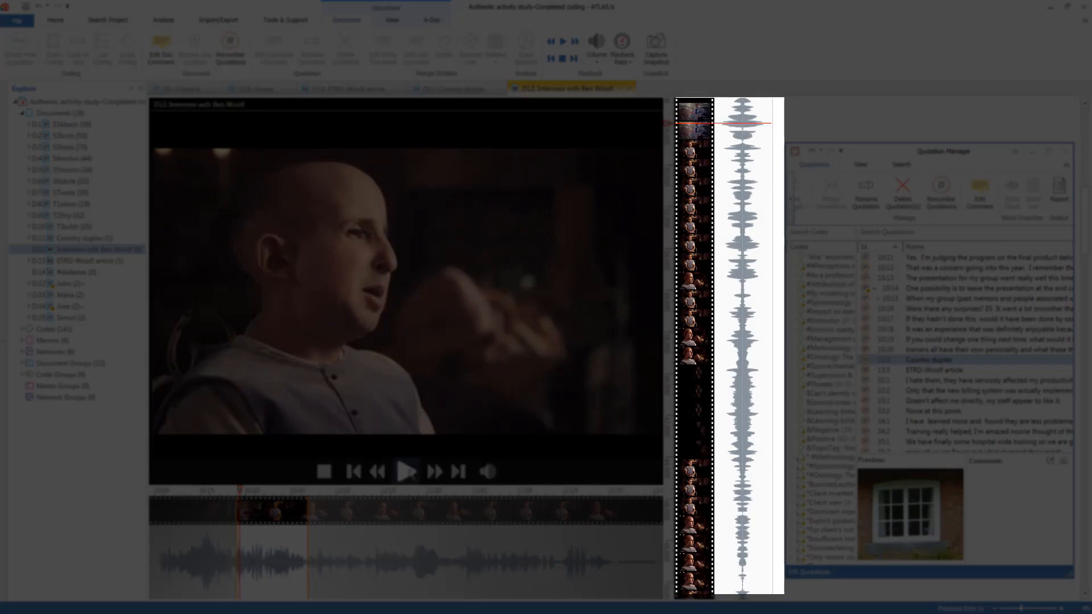
Step: Play a short stretch of the interview video and create a free quotation from the 0:29 to 0:31 segment
{"action": "left_click", "coordinate": [406, 472]}
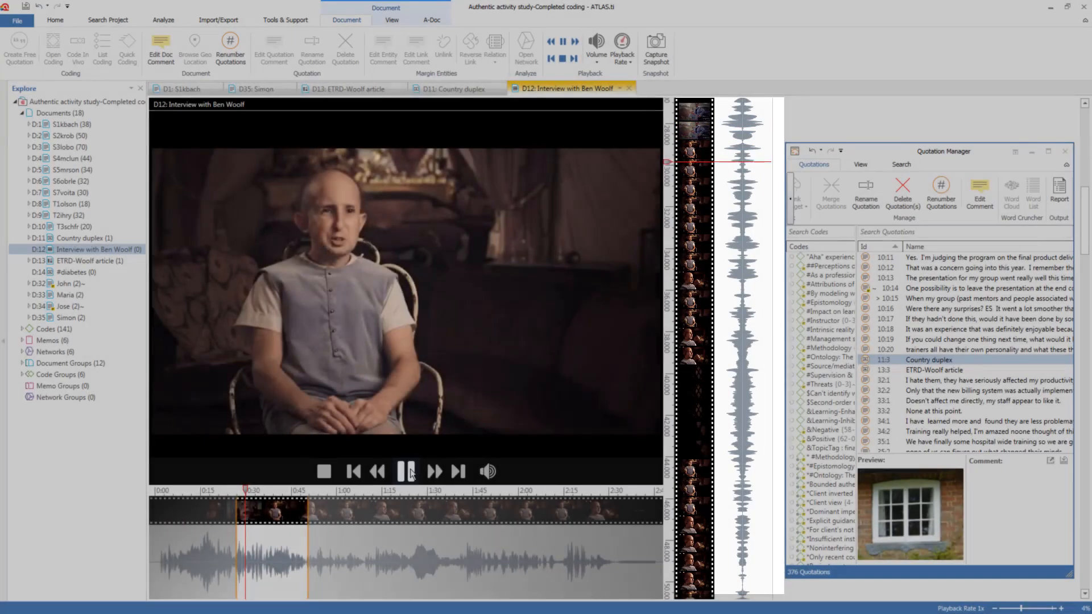
{"action": "left_click", "coordinate": [408, 472]}
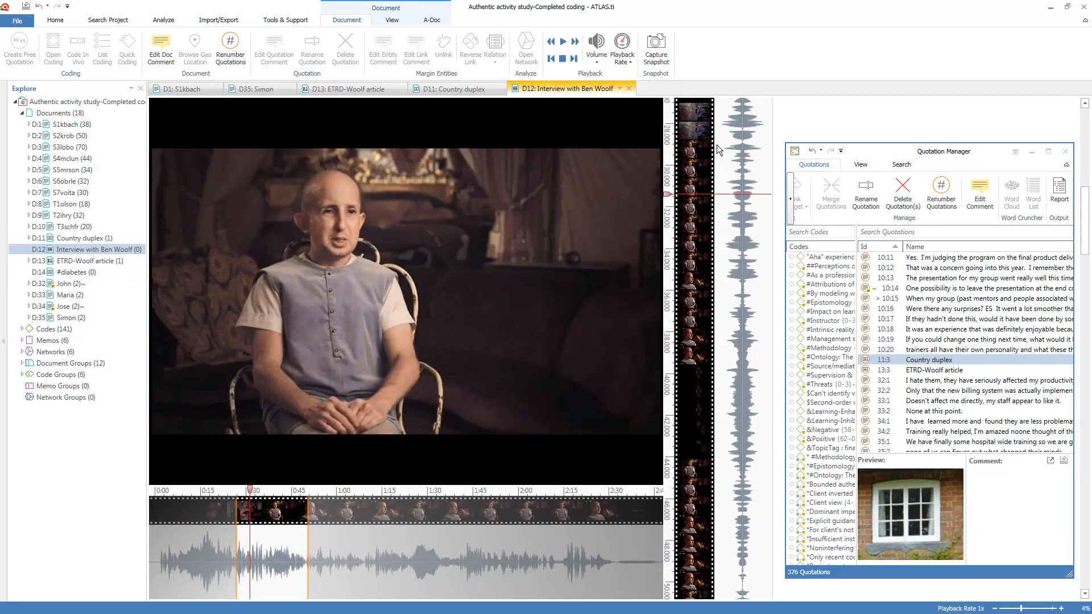
{"action": "left_click_drag", "start_coordinate": [717, 149], "coordinate": [723, 194]}
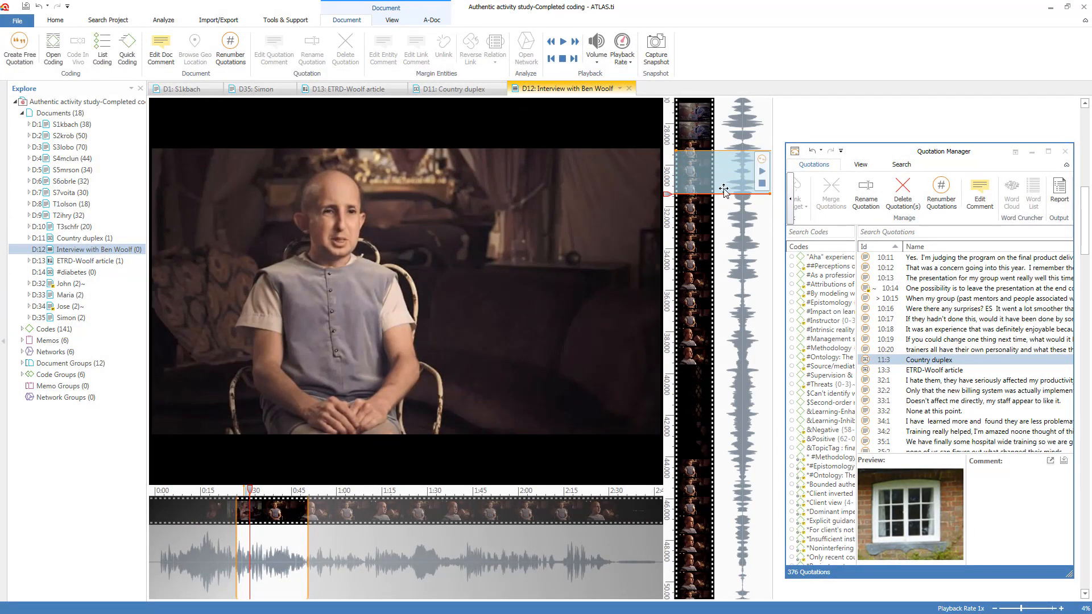
{"action": "left_click", "coordinate": [26, 43]}
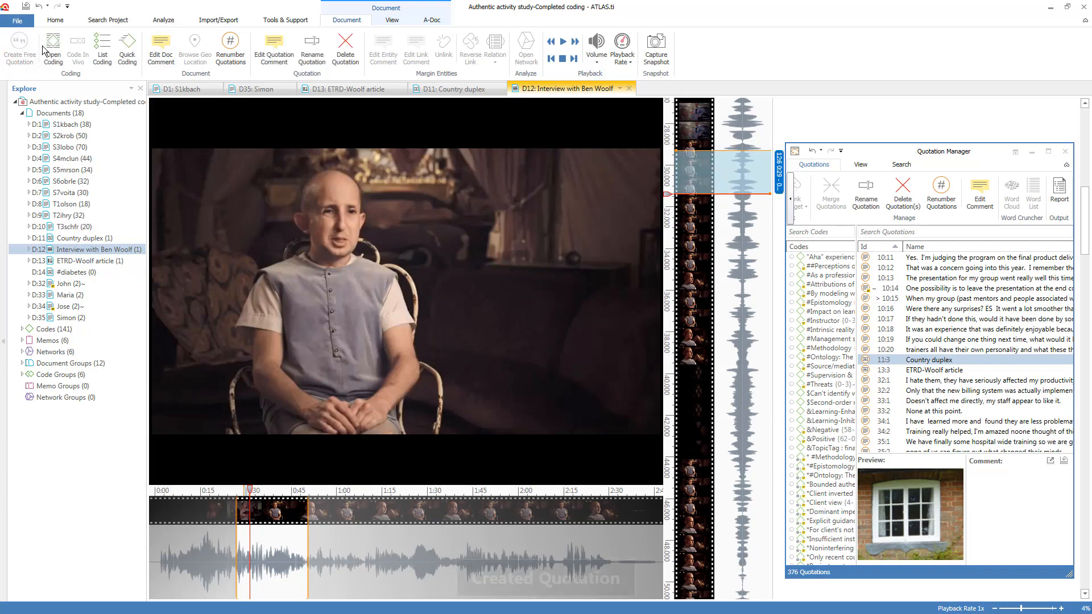
{"action": "left_click_drag", "start_coordinate": [879, 156], "coordinate": [891, 156]}
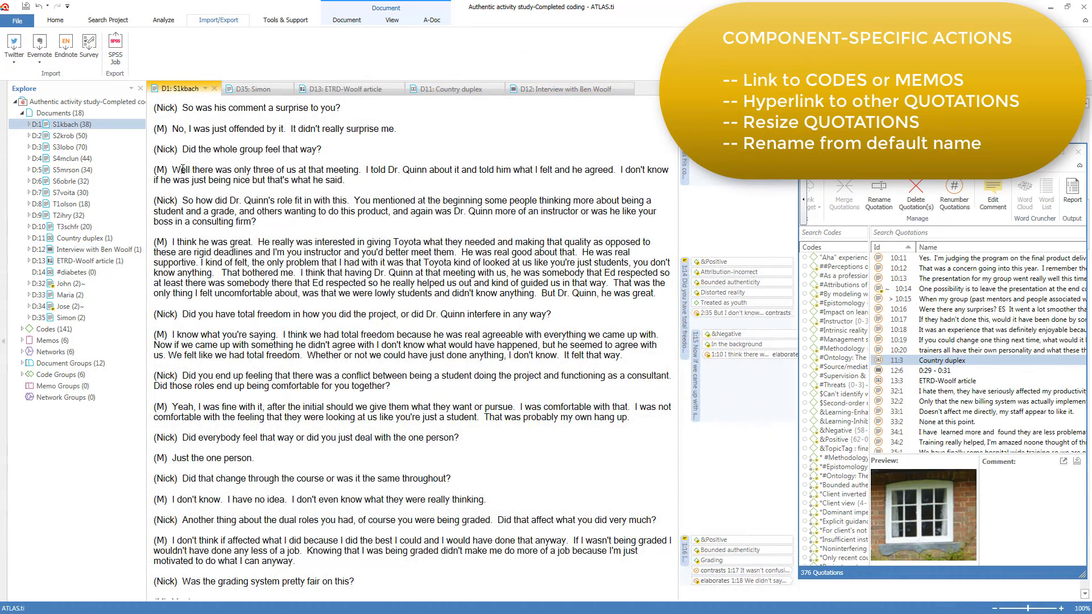
Step: Select the entire text of the S1kbach document and create a free quotation from it
{"action": "left_click_drag", "start_coordinate": [173, 169], "coordinate": [661, 298]}
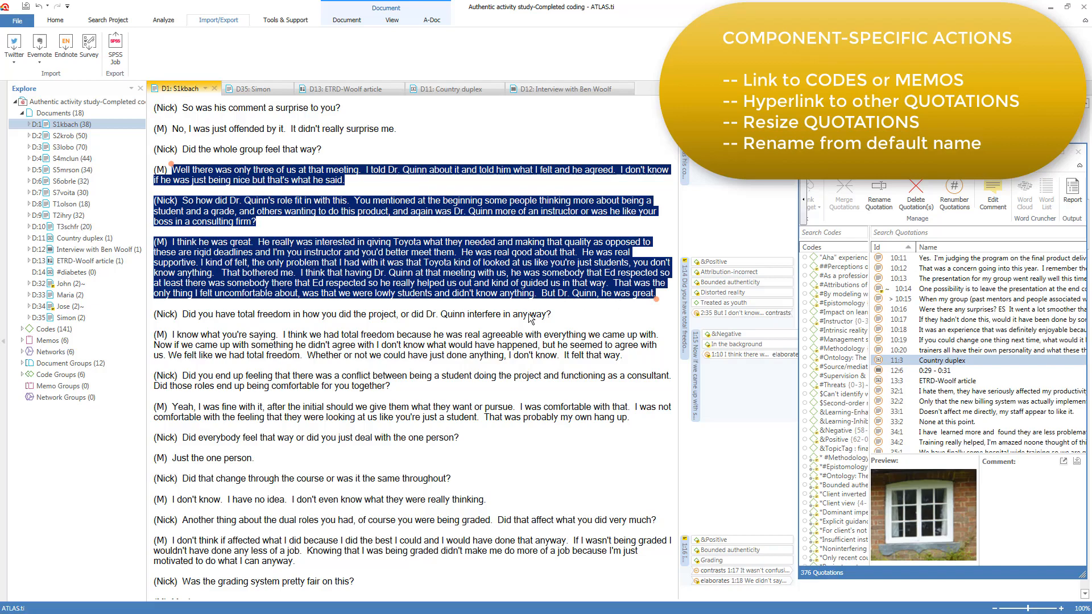
{"action": "key", "text": "ctrl+a"}
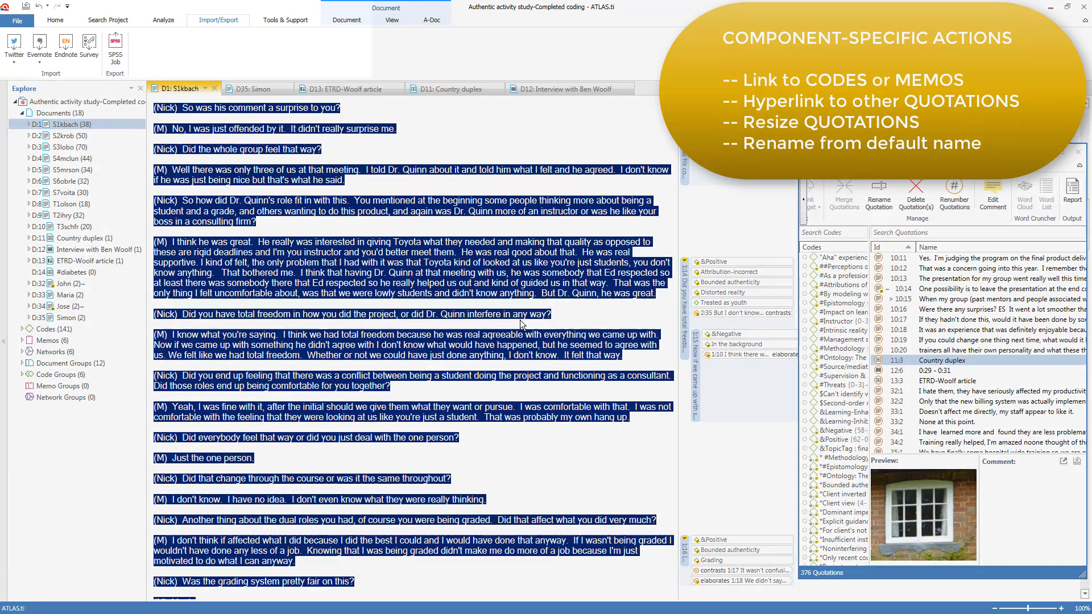
{"action": "left_click", "coordinate": [347, 20]}
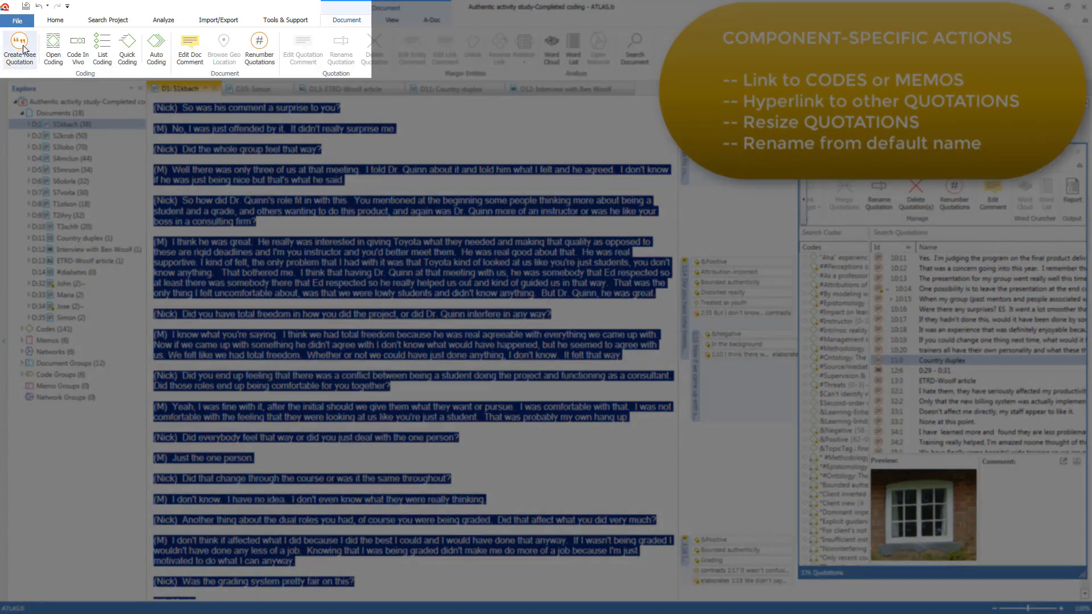
{"action": "left_click", "coordinate": [22, 50]}
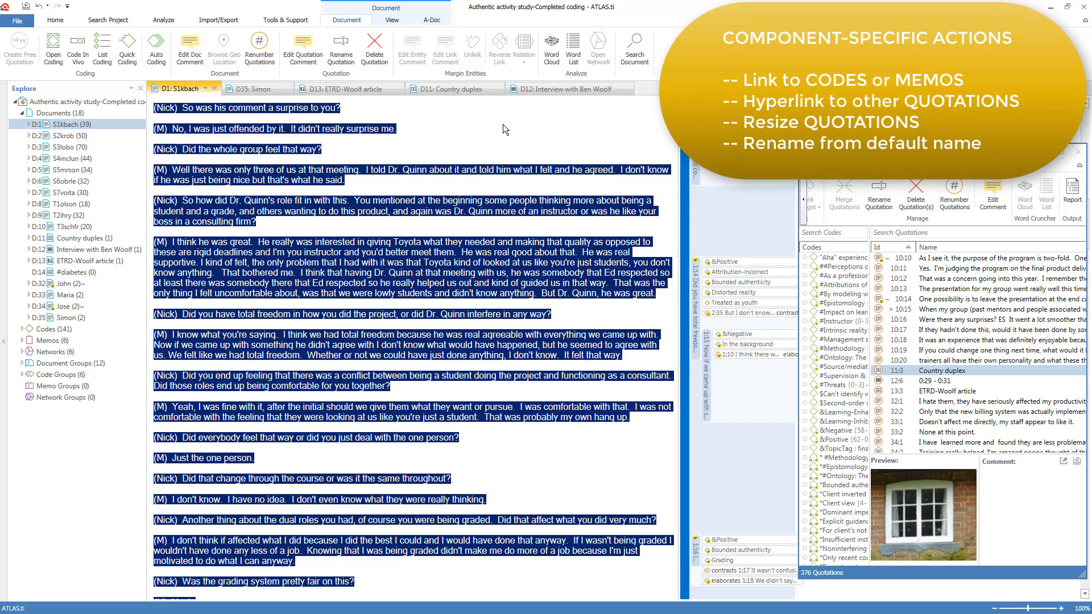
Step: Move the Quotation Manager over the S1kbach text and widen it to show longer quotation names and the document column
{"action": "left_click_drag", "start_coordinate": [1004, 154], "coordinate": [567, 70]}
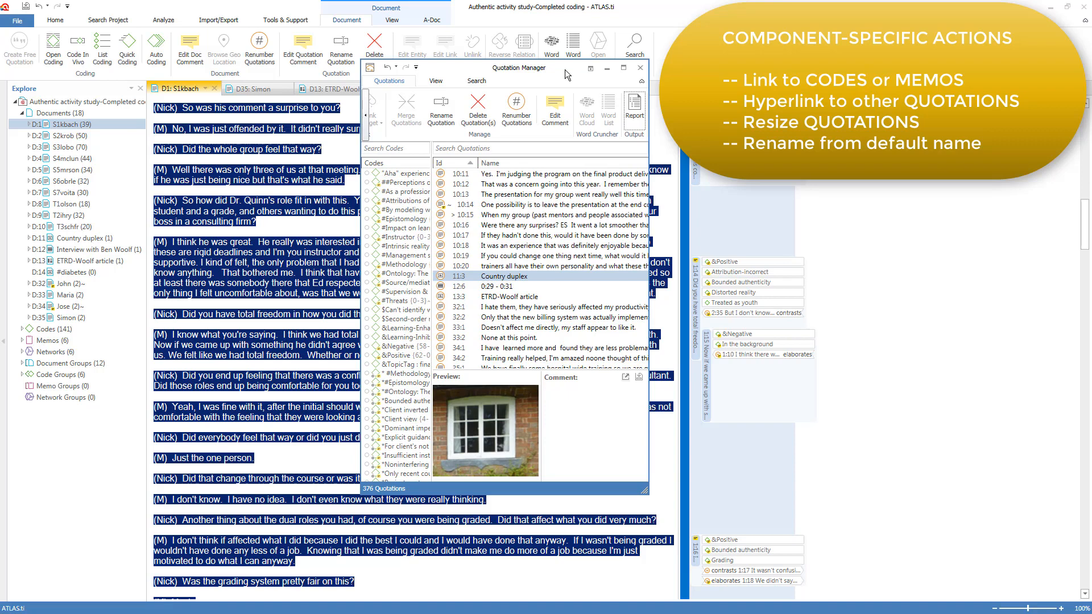
{"action": "scroll", "coordinate": [568, 228], "scroll_direction": "up", "scroll_amount": 1}
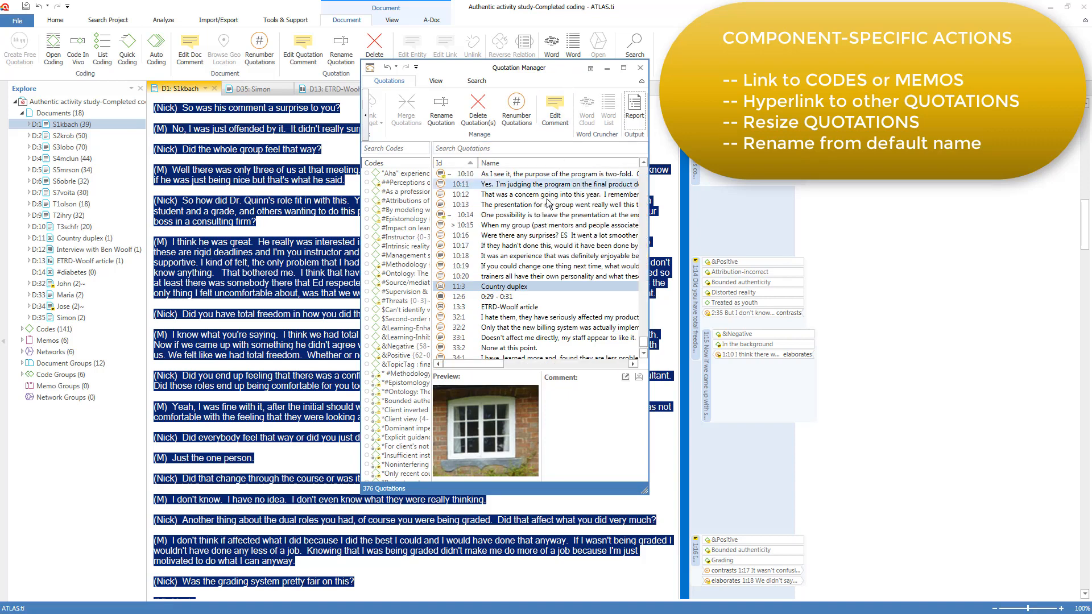
{"action": "left_click", "coordinate": [625, 226]}
{"action": "left_click_drag", "start_coordinate": [656, 227], "coordinate": [790, 227]}
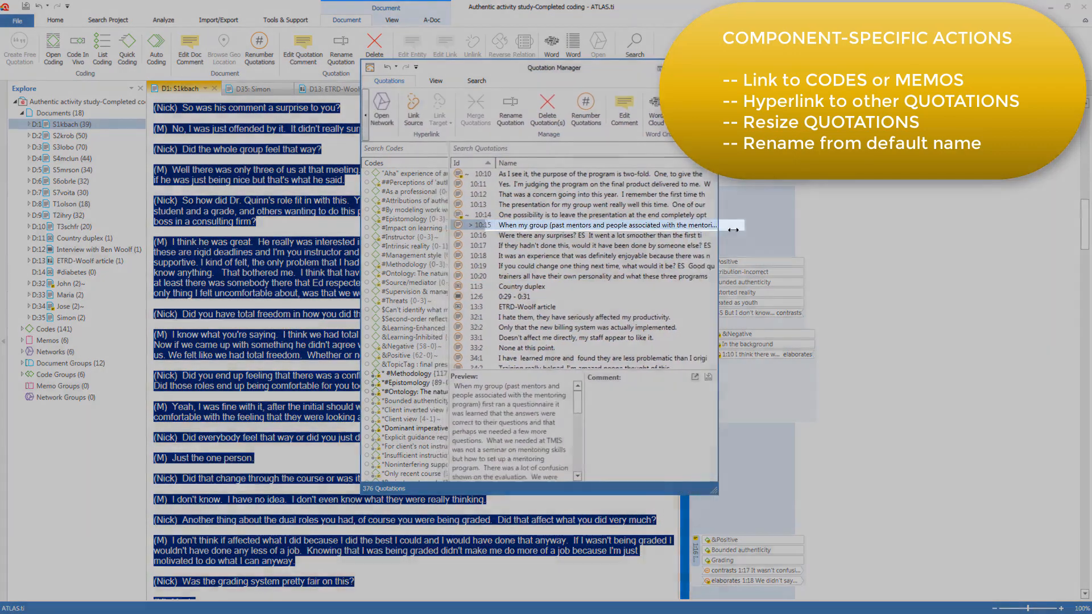
Step: Compare the previews of text quotation 10:15, video quotation 12:6 and PDF quotation 13:3 in the Quotation Manager
{"action": "left_click", "coordinate": [687, 226]}
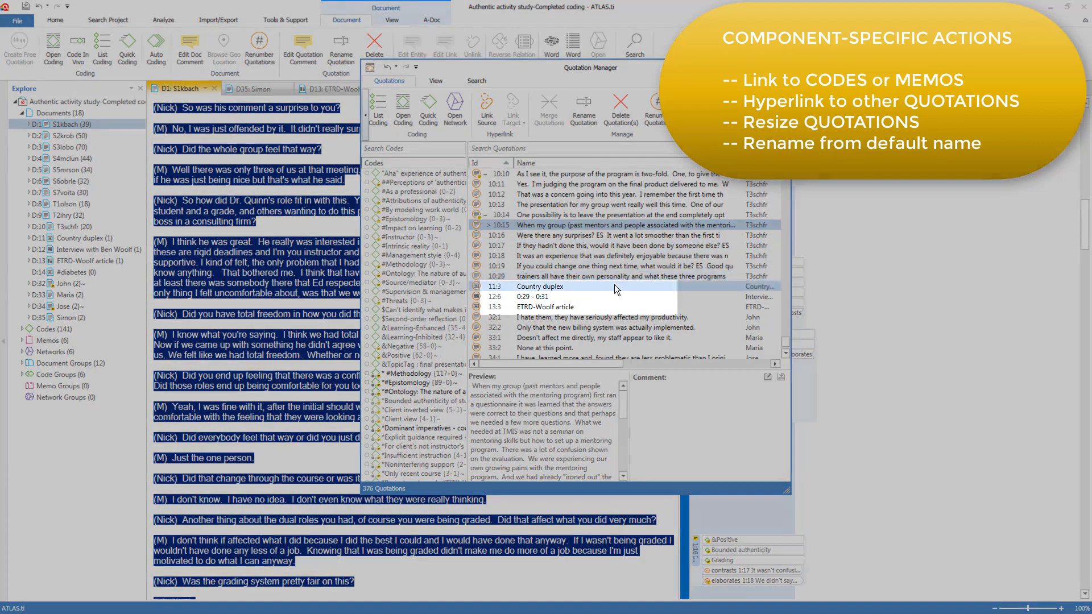
{"action": "left_click_drag", "start_coordinate": [586, 297], "coordinate": [565, 306]}
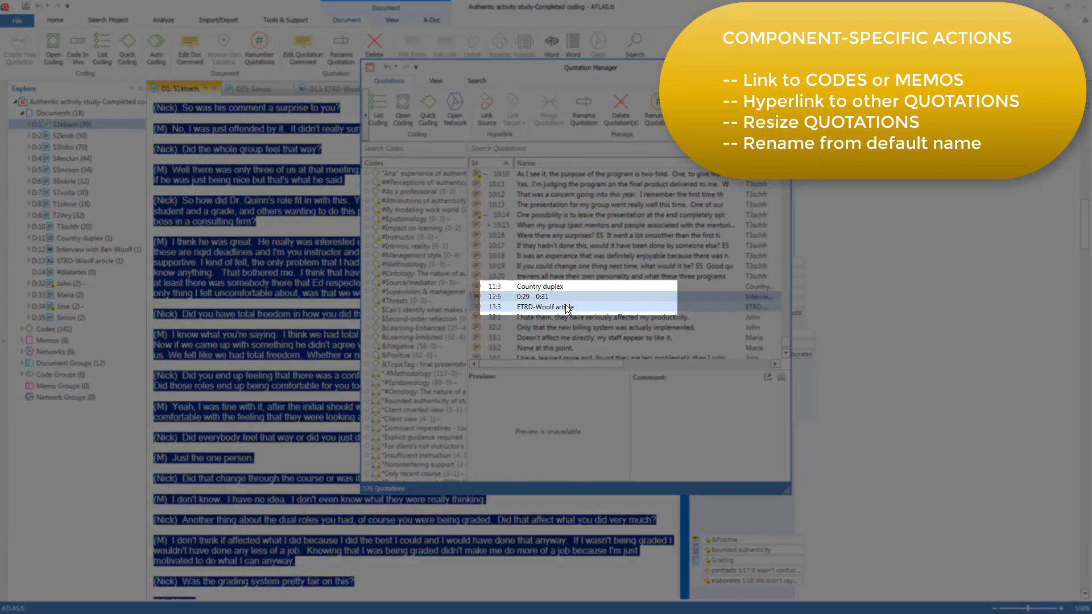
{"action": "left_click", "coordinate": [566, 306]}
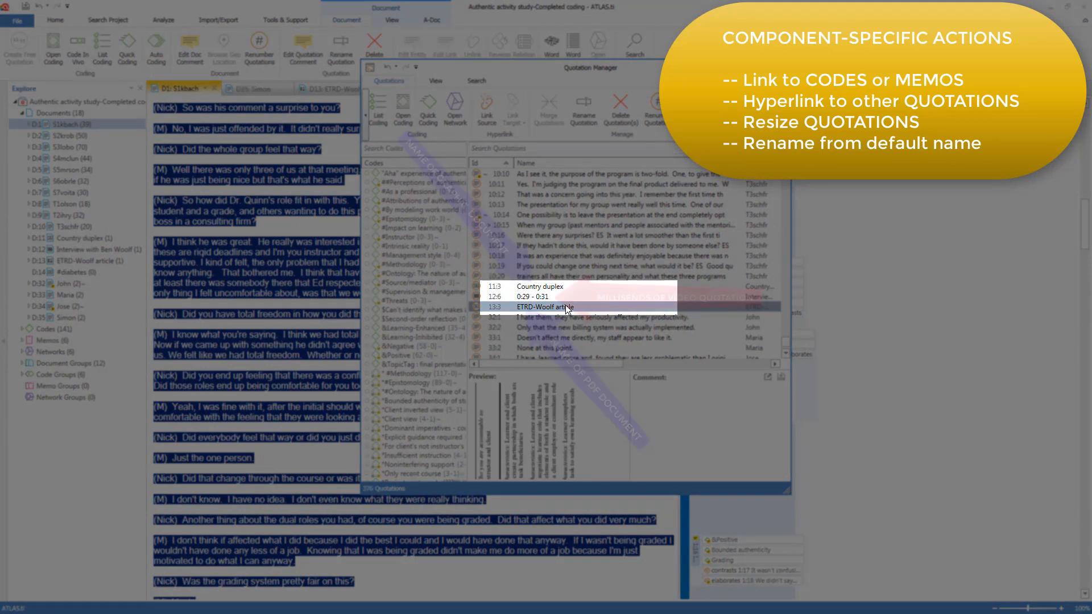